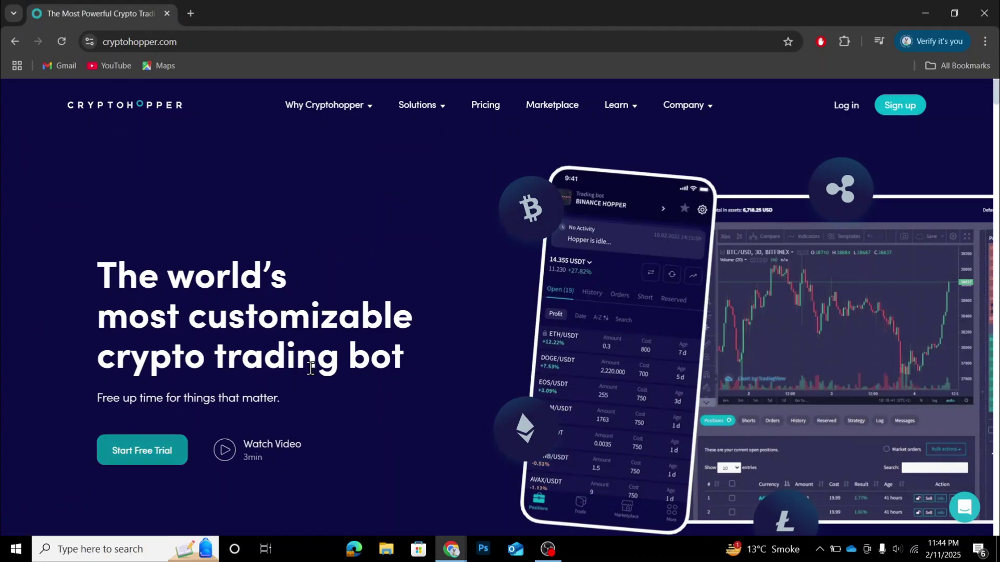
# Start the free trial and create the account with Google sign-up
pyautogui.click(145, 459)
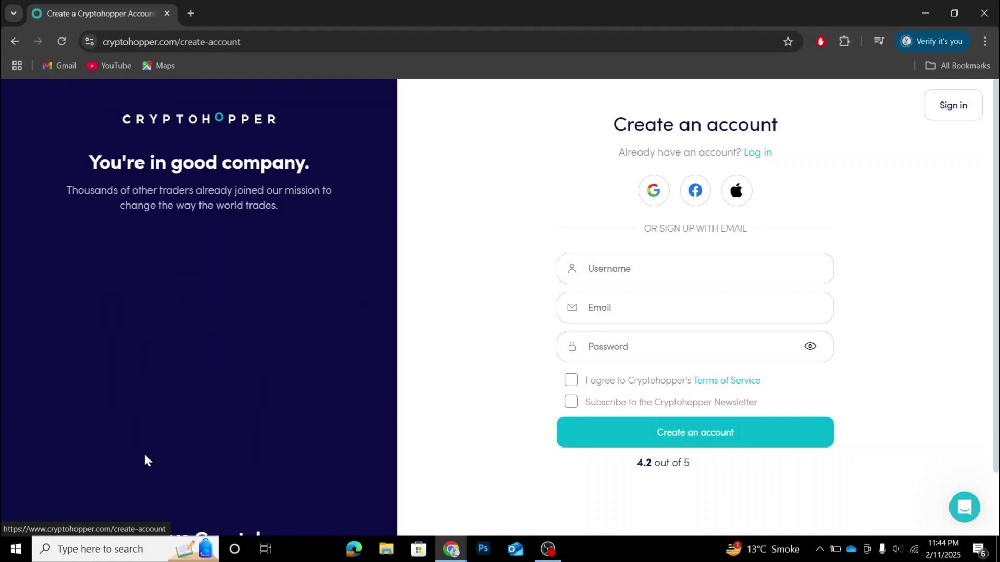
pyautogui.click(675, 281)
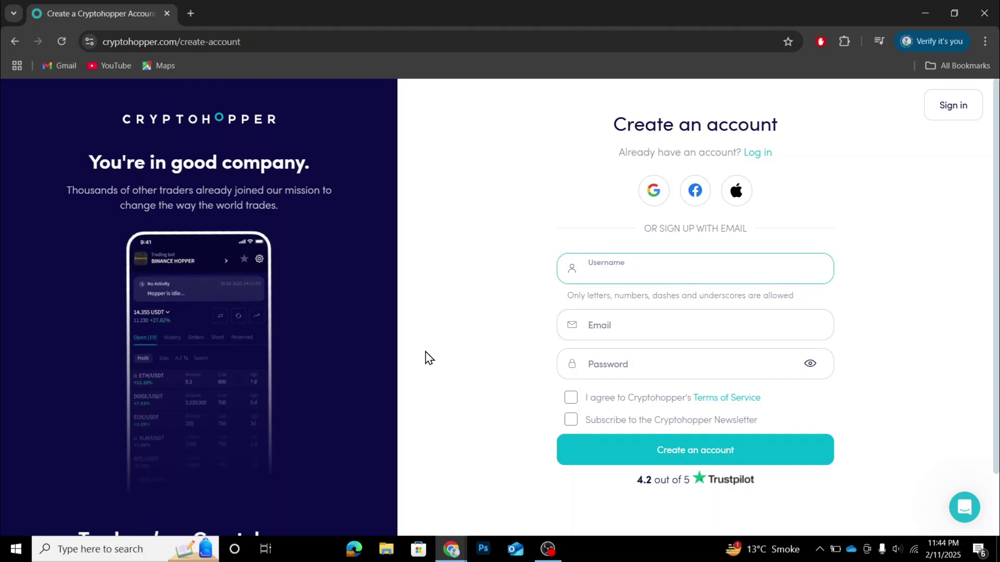
pyautogui.click(662, 189)
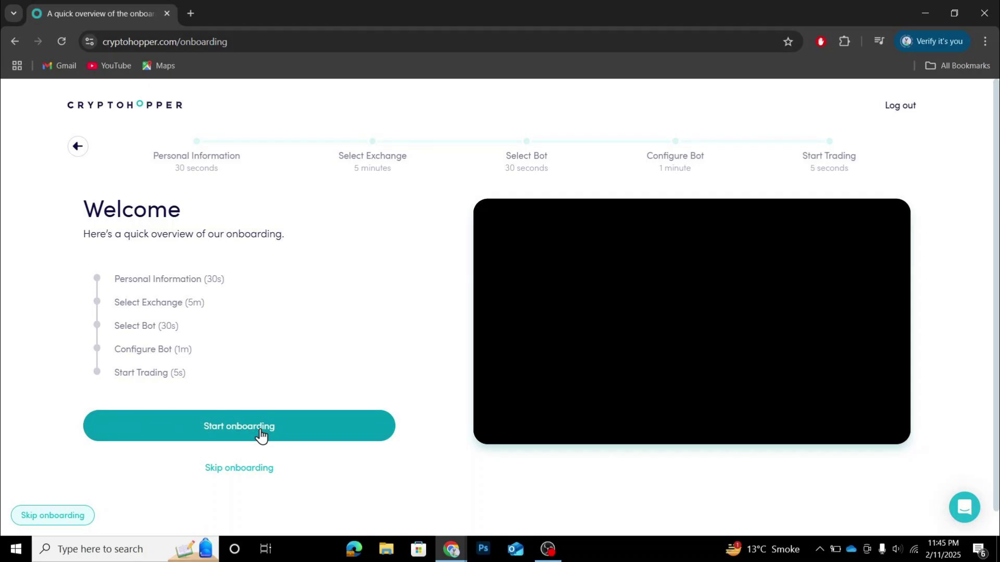
# Begin onboarding, set Pakistan as country of residence and origin, and submit
pyautogui.click(260, 435)
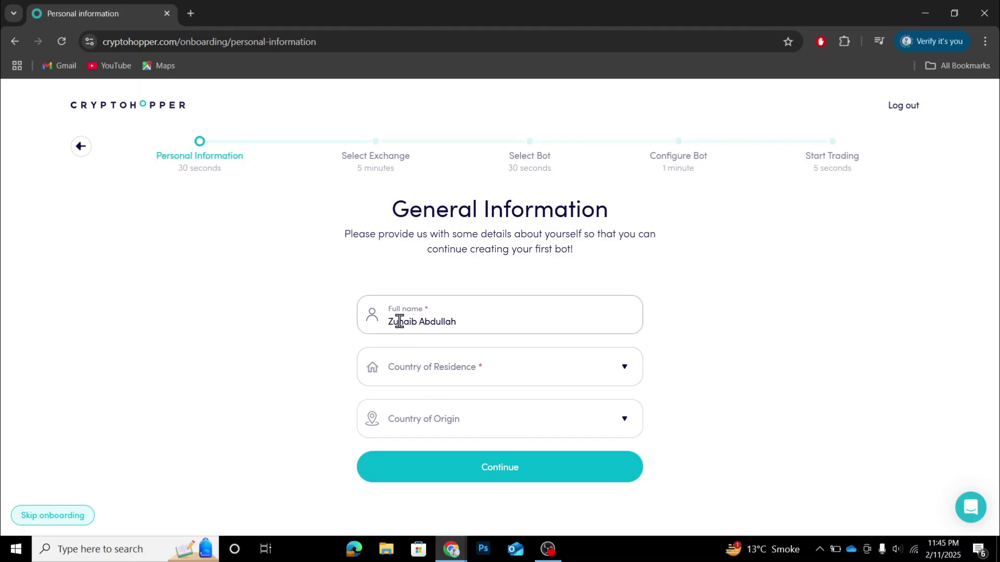
pyautogui.click(448, 384)
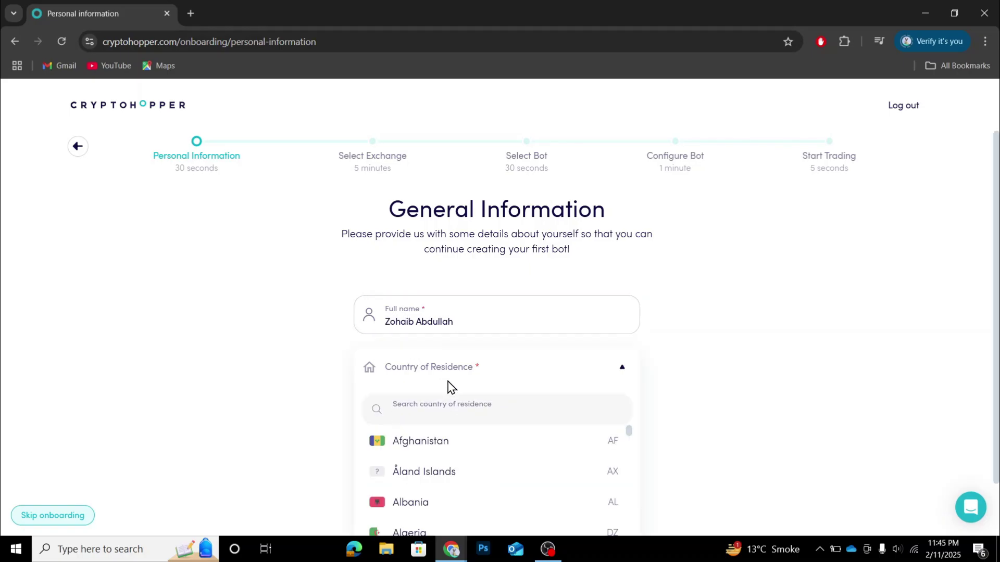
pyautogui.write('pakis')
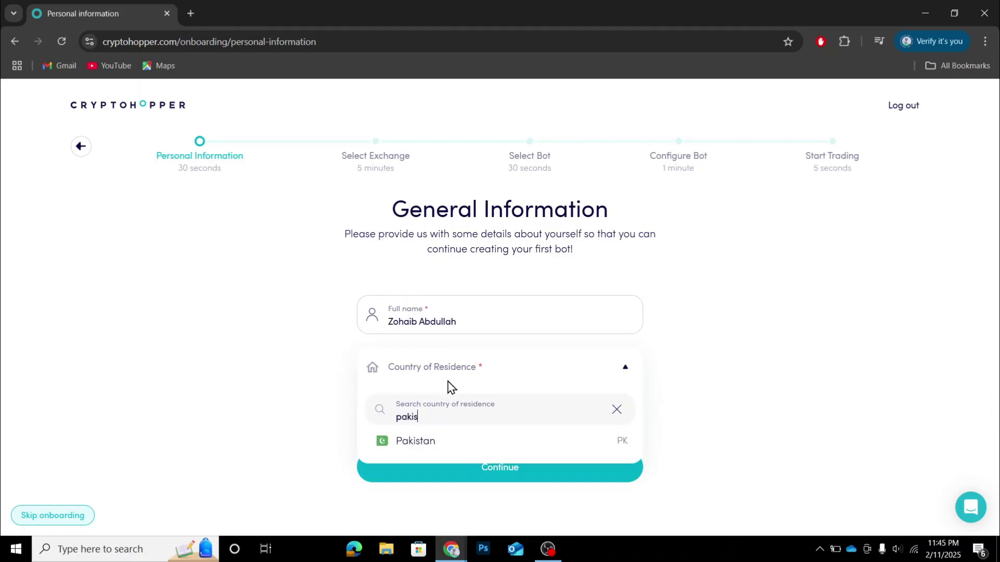
pyautogui.click(445, 449)
pyautogui.click(477, 437)
pyautogui.write('pakis')
pyautogui.click(462, 493)
pyautogui.click(499, 479)
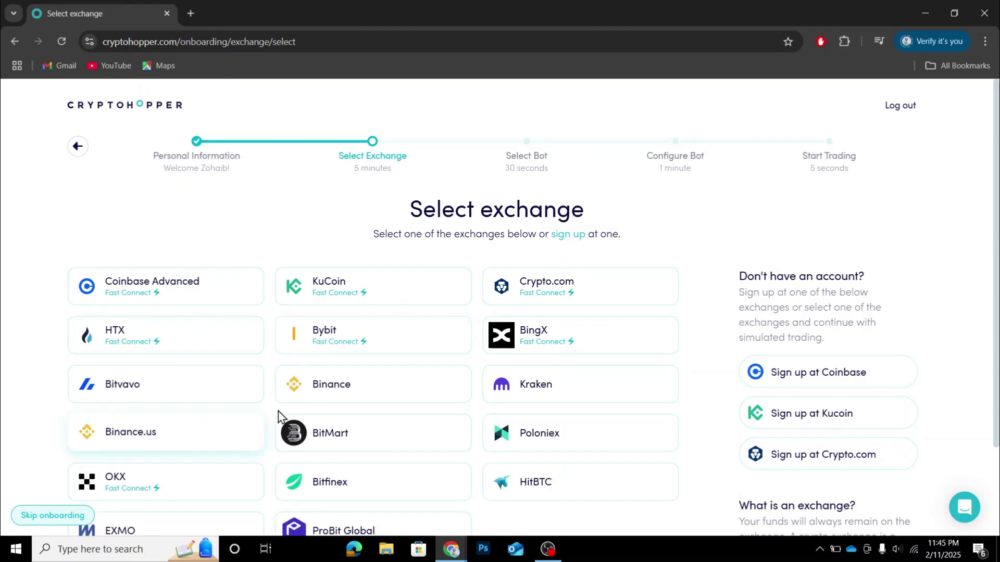
# Try Binance first, then choose OKX as the exchange instead
pyautogui.click(333, 388)
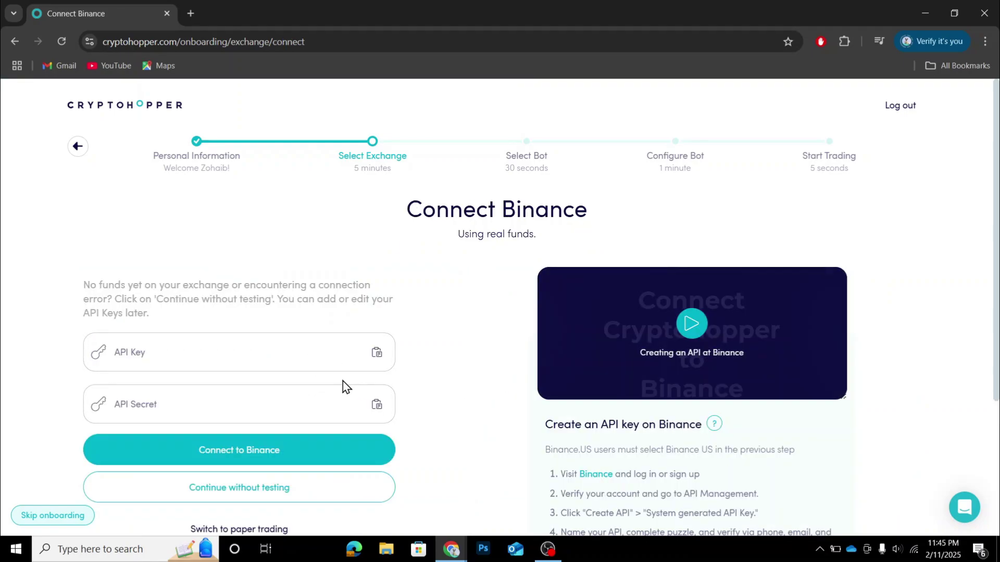
pyautogui.hscroll(-5, 342, 386)
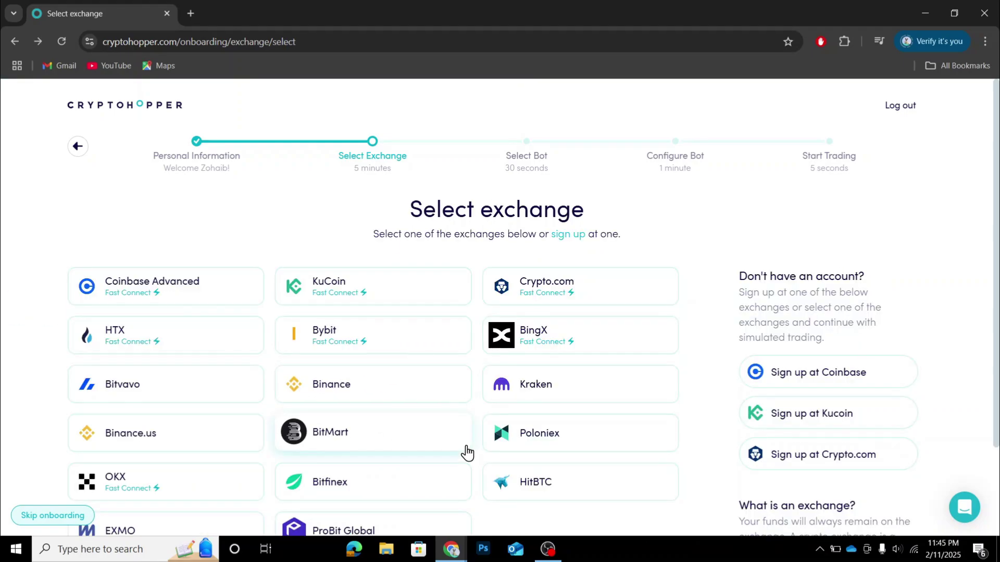
pyautogui.scroll(-2, 467, 453)
pyautogui.click(182, 371)
pyautogui.scroll(-3, 439, 350)
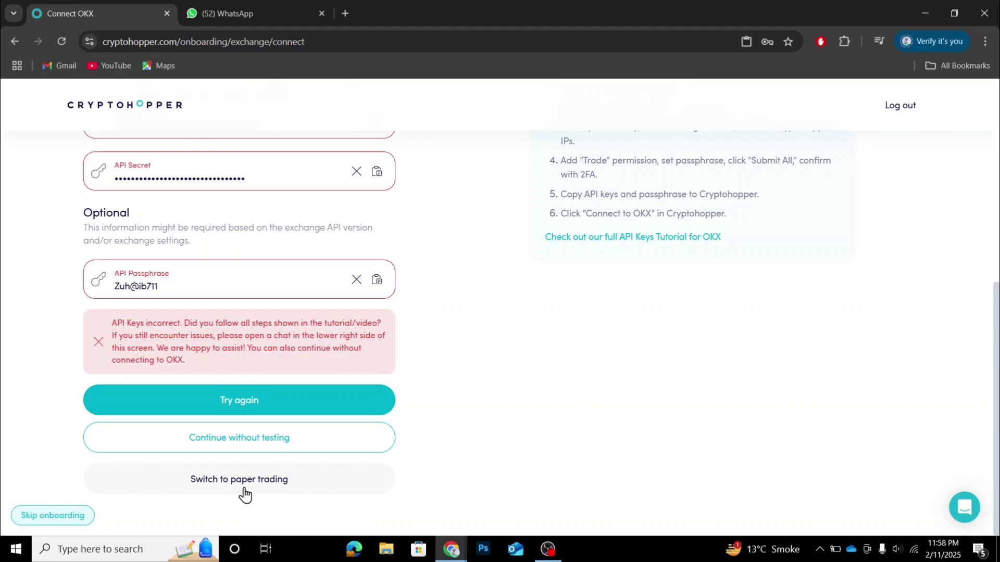
# Switch to paper trading and keep Tether (USDT) as the quote currency
pyautogui.click(244, 492)
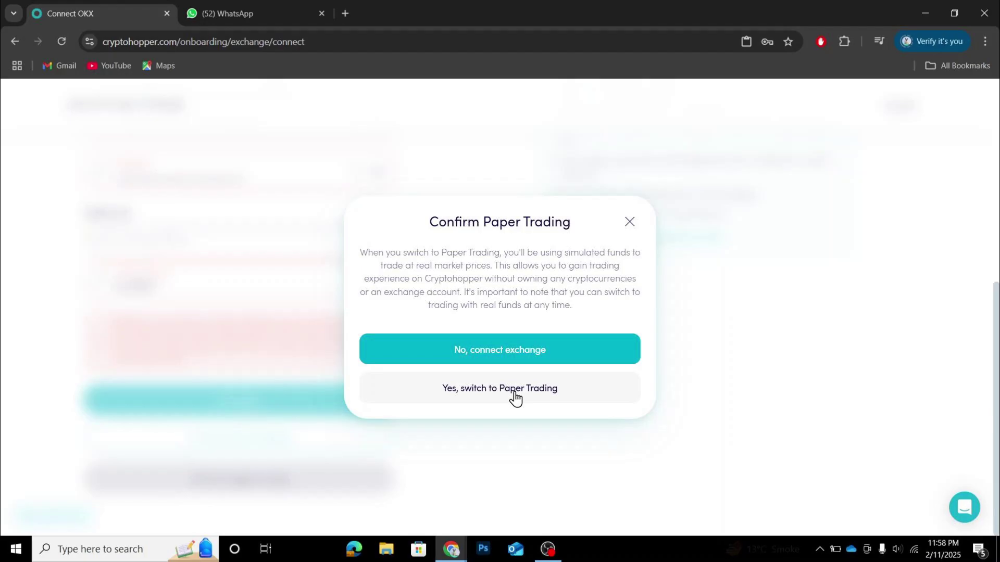
pyautogui.click(514, 394)
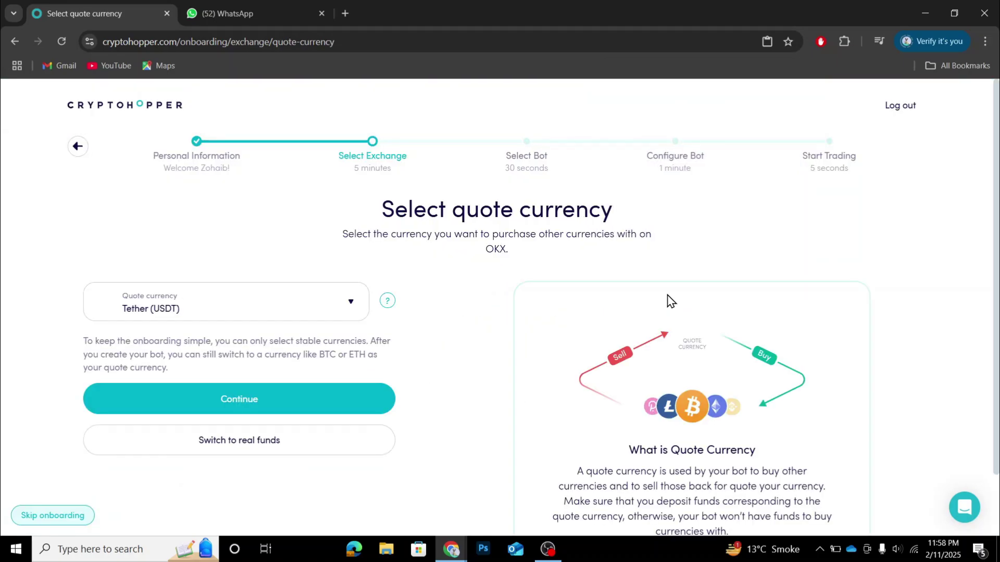
pyautogui.click(235, 312)
pyautogui.click(301, 297)
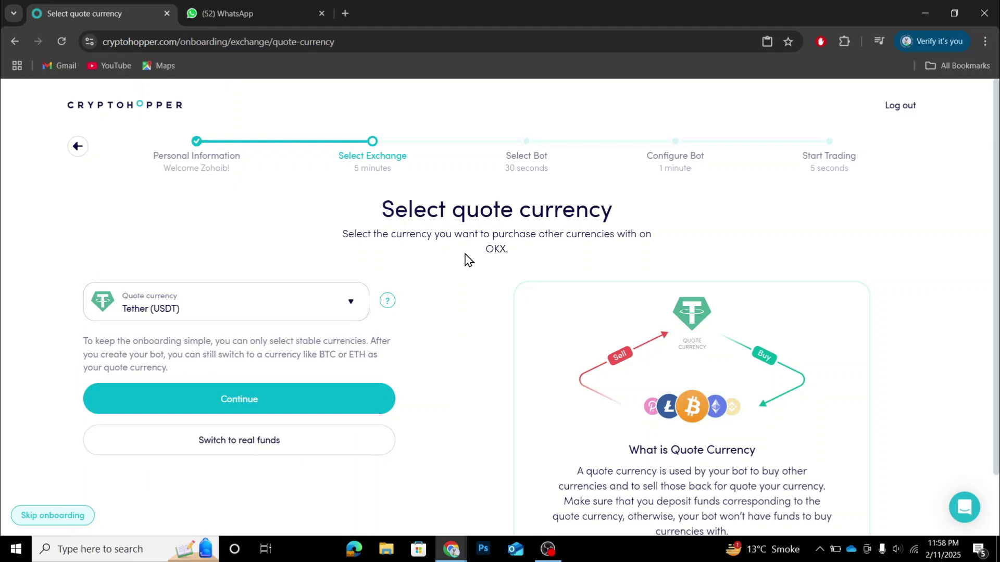
pyautogui.scroll(-1, 439, 286)
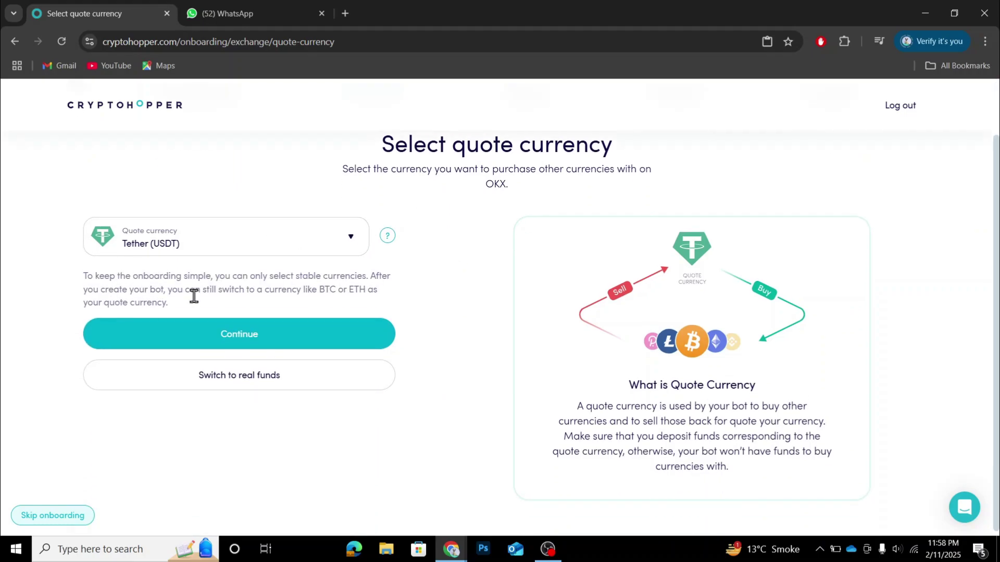
pyautogui.click(232, 246)
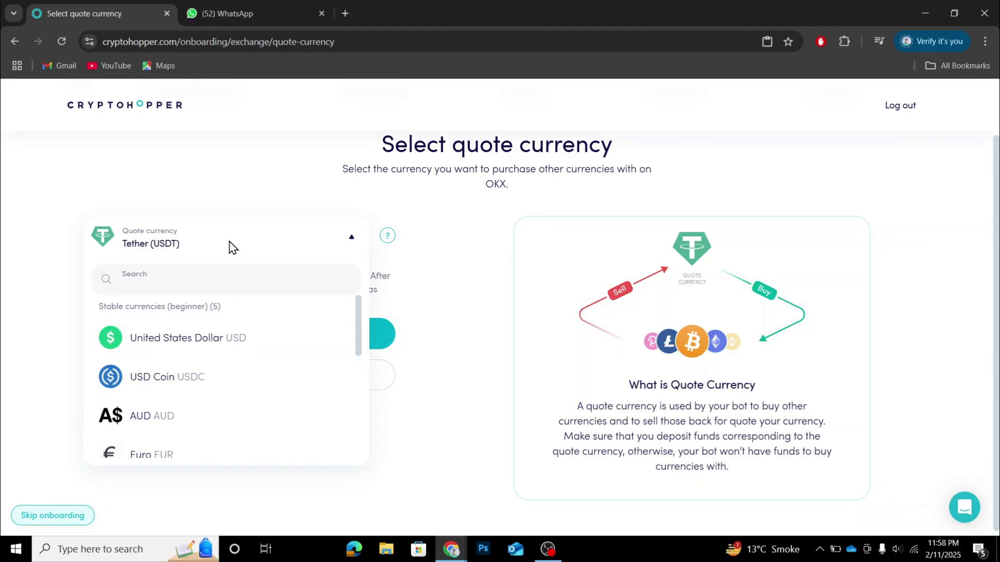
pyautogui.click(233, 247)
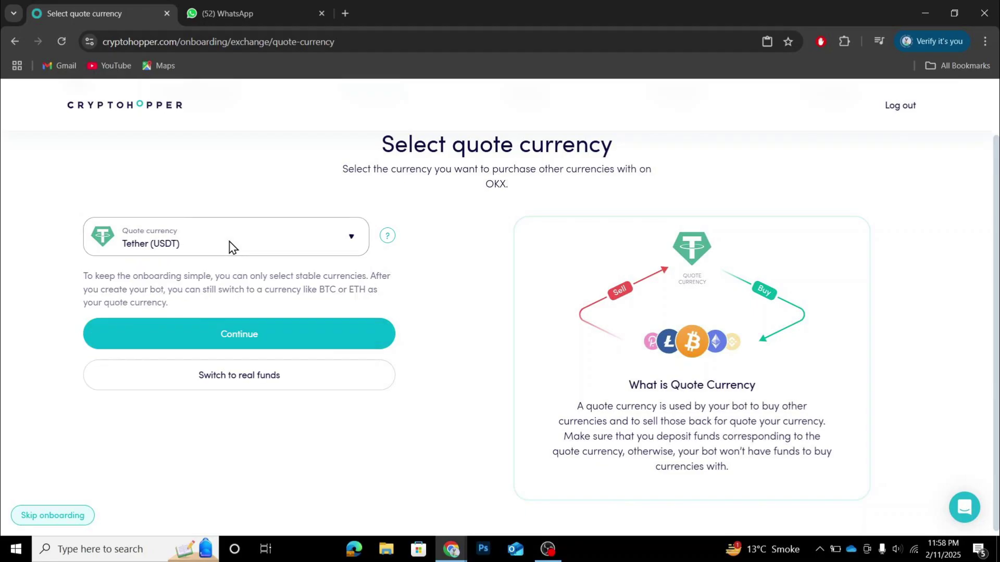
# Continue with USDT and choose a trading signals bot
pyautogui.click(272, 335)
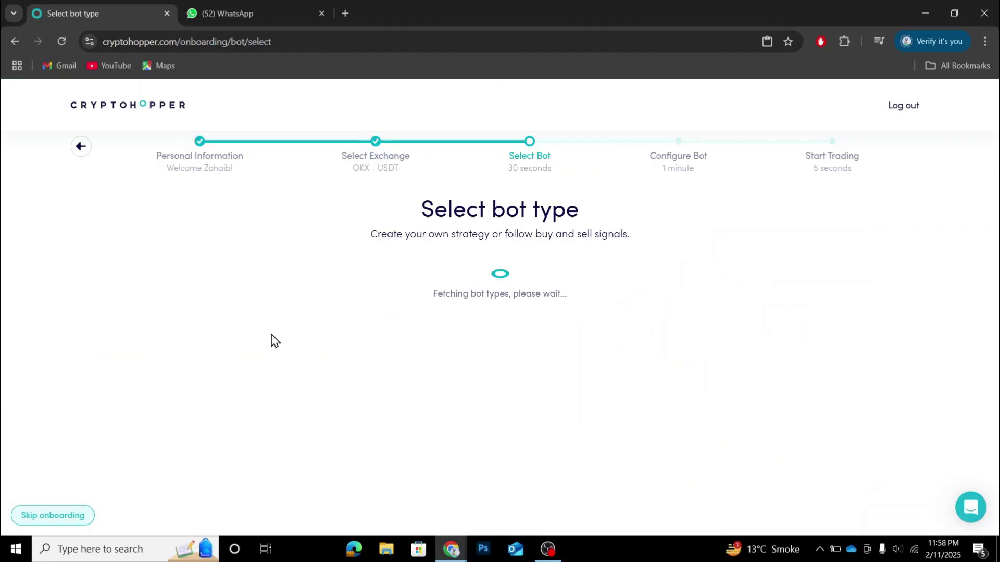
pyautogui.scroll(-1, 35, 443)
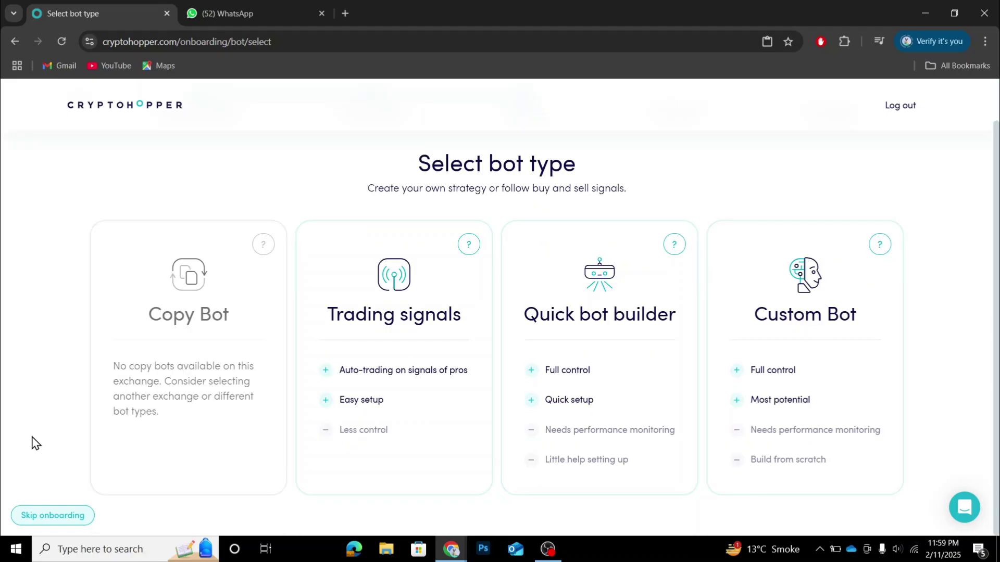
pyautogui.click(396, 331)
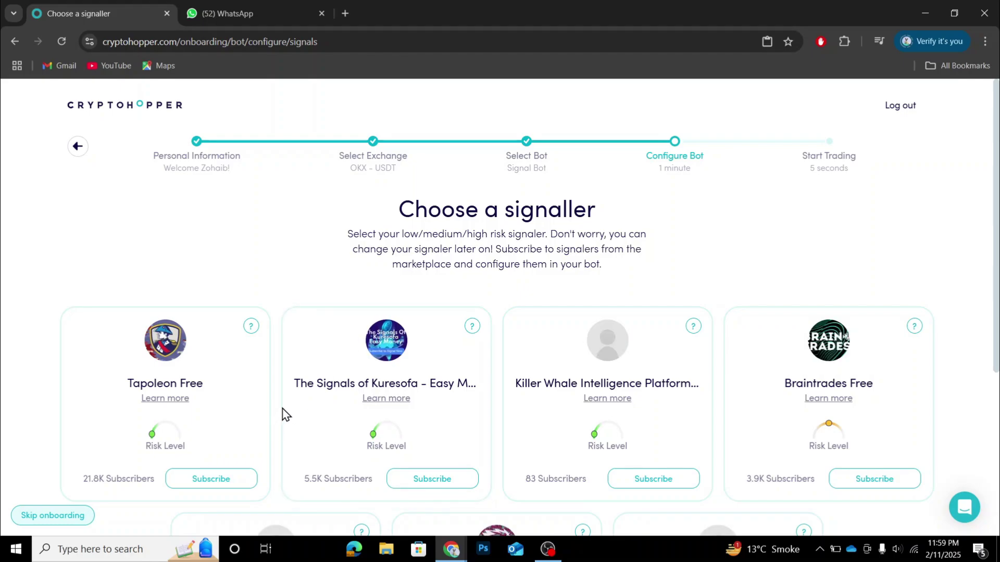
# Subscribe to the Tapoleon Free signaller and scroll through the recommended subscription plans
pyautogui.scroll(-2, 281, 413)
pyautogui.scroll(-2, 236, 241)
pyautogui.scroll(2, 214, 343)
pyautogui.click(212, 361)
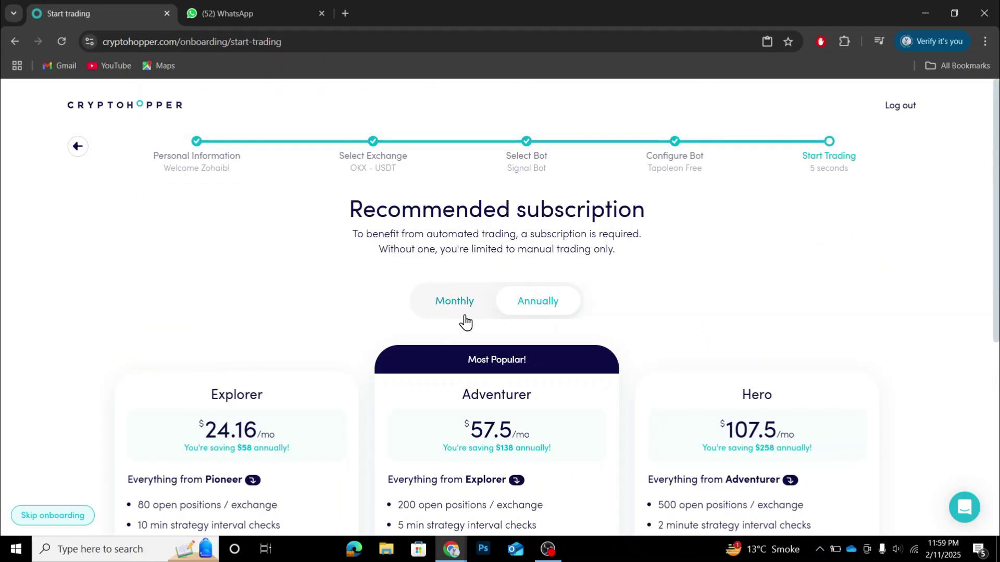
pyautogui.scroll(-1, 465, 322)
pyautogui.scroll(-4, 465, 321)
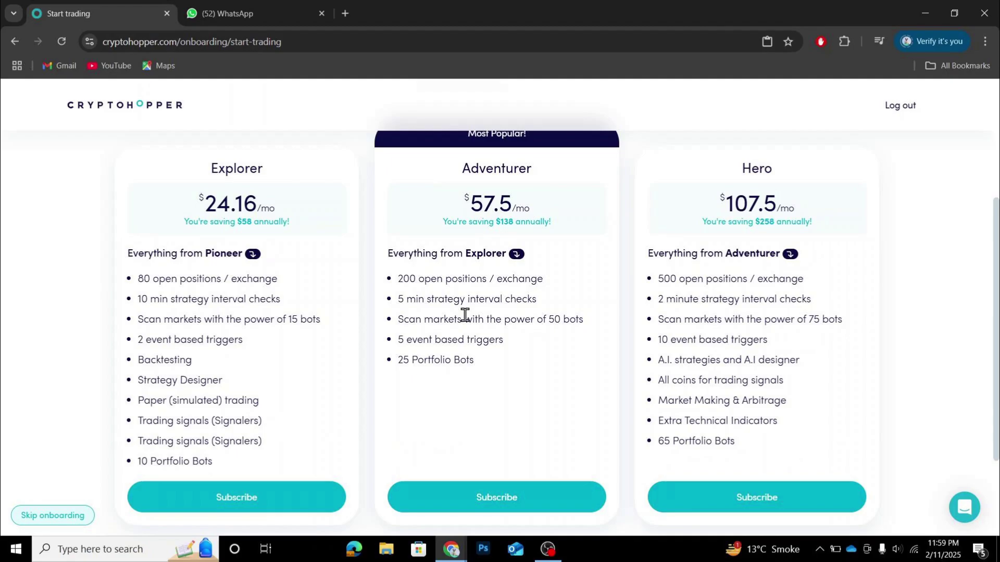
pyautogui.scroll(-2, 465, 315)
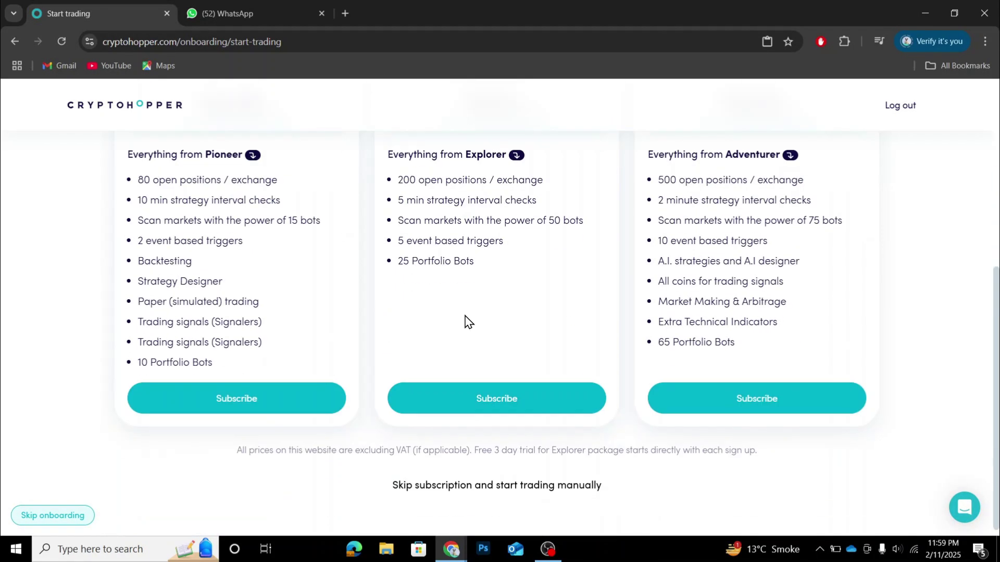
# Skip the subscription to start trading manually and set the dashboard to dark theme
pyautogui.click(503, 490)
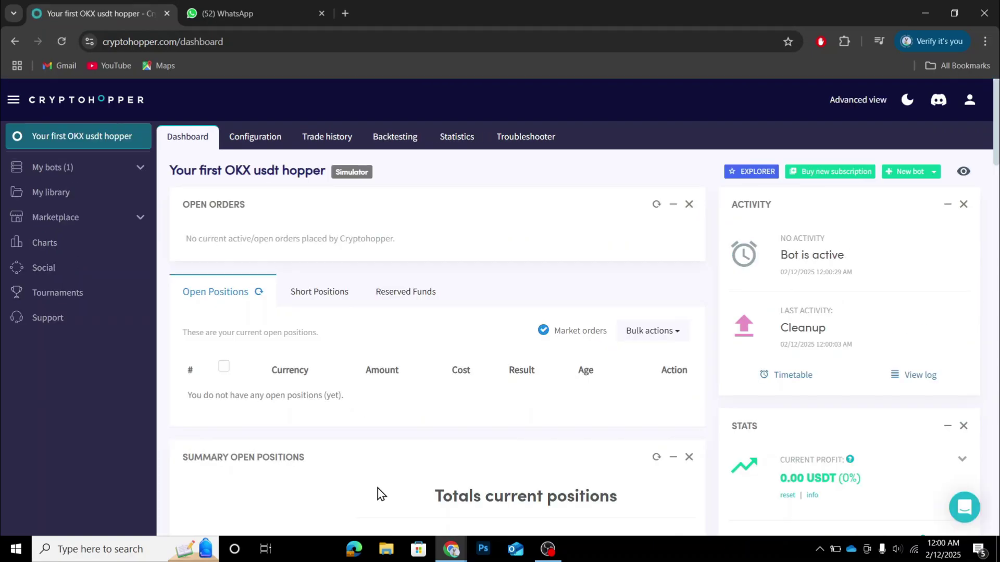
pyautogui.click(914, 100)
pyautogui.click(913, 101)
pyautogui.click(910, 103)
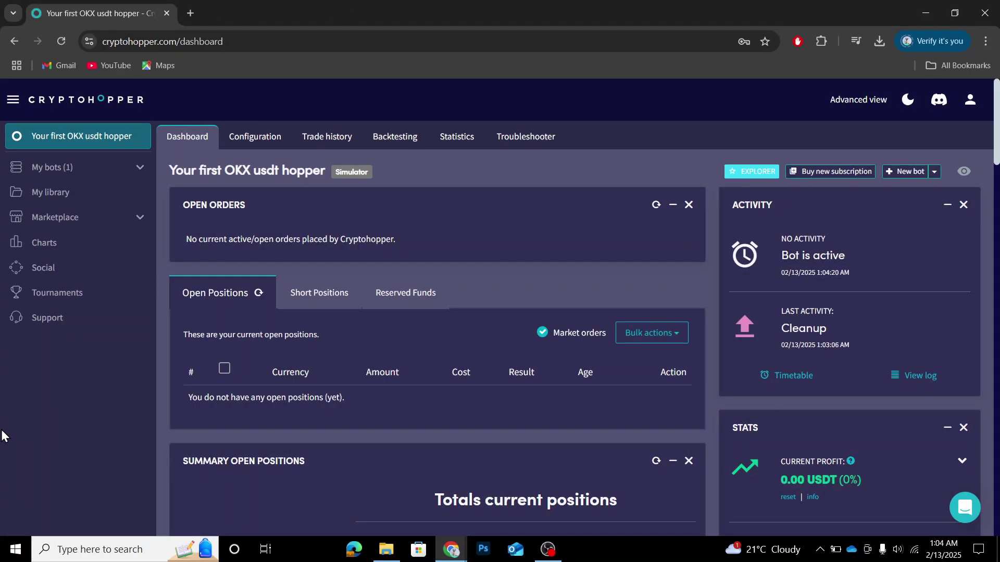
pyautogui.moveTo(258, 142)
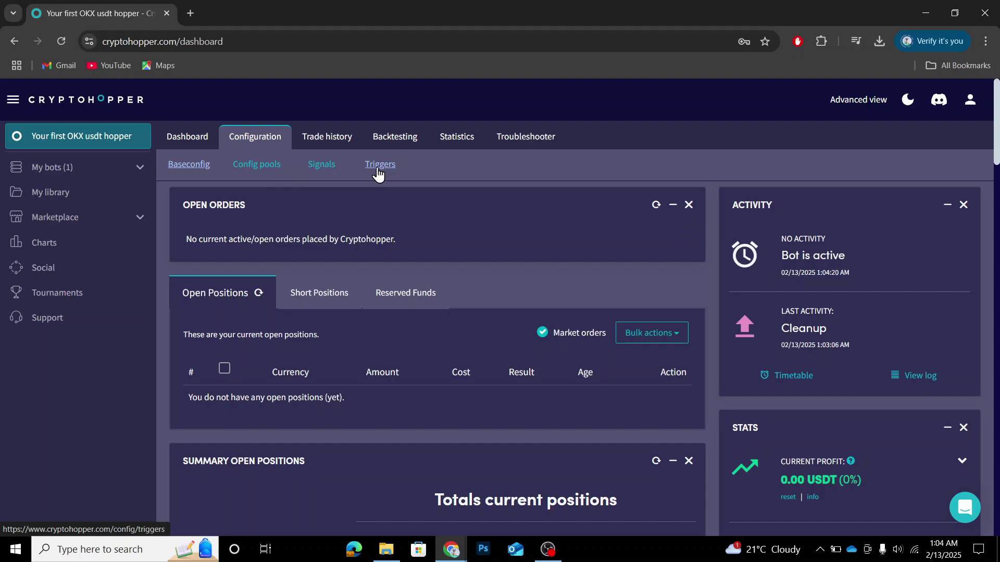
# Open the bot's base configuration and review its basic and exchange settings
pyautogui.click(192, 167)
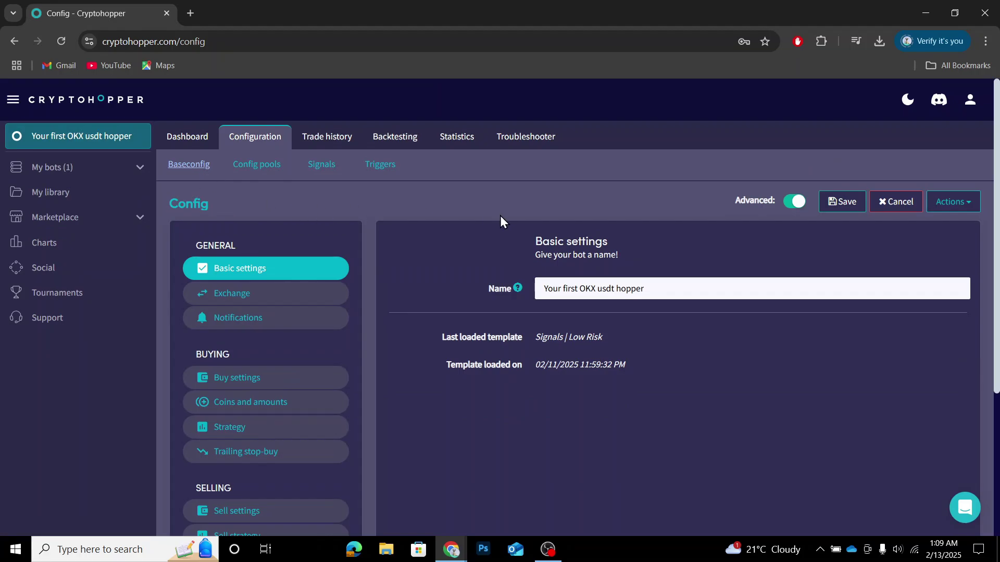
pyautogui.scroll(-2, 492, 245)
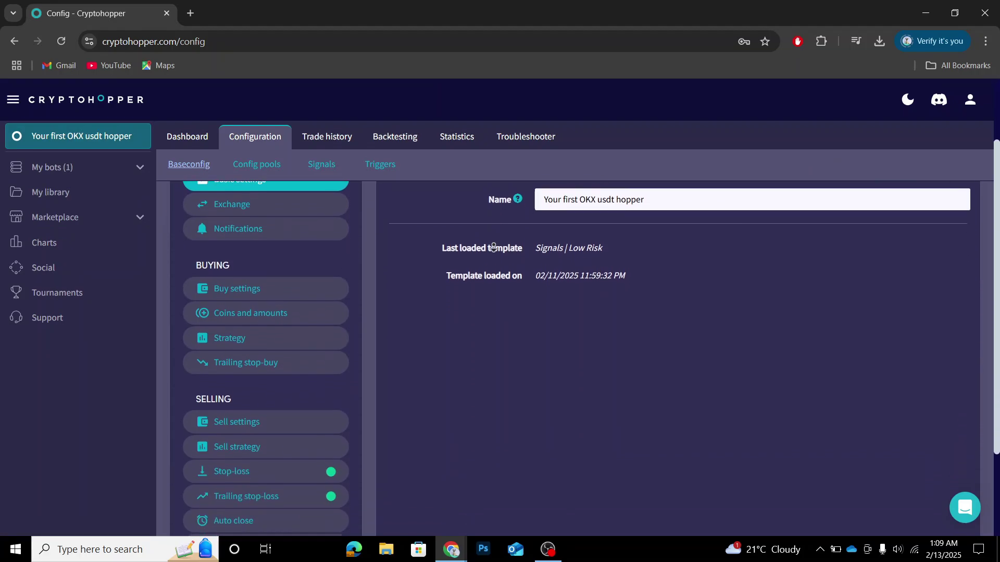
pyautogui.scroll(-1, 493, 246)
pyautogui.scroll(3, 494, 253)
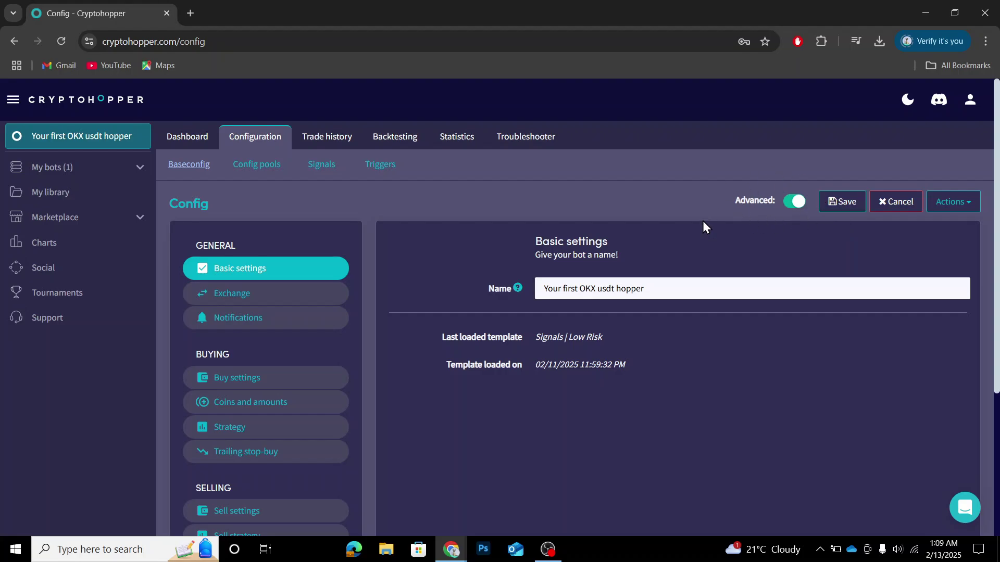
pyautogui.moveTo(733, 199); pyautogui.dragTo(782, 199)
pyautogui.click(271, 294)
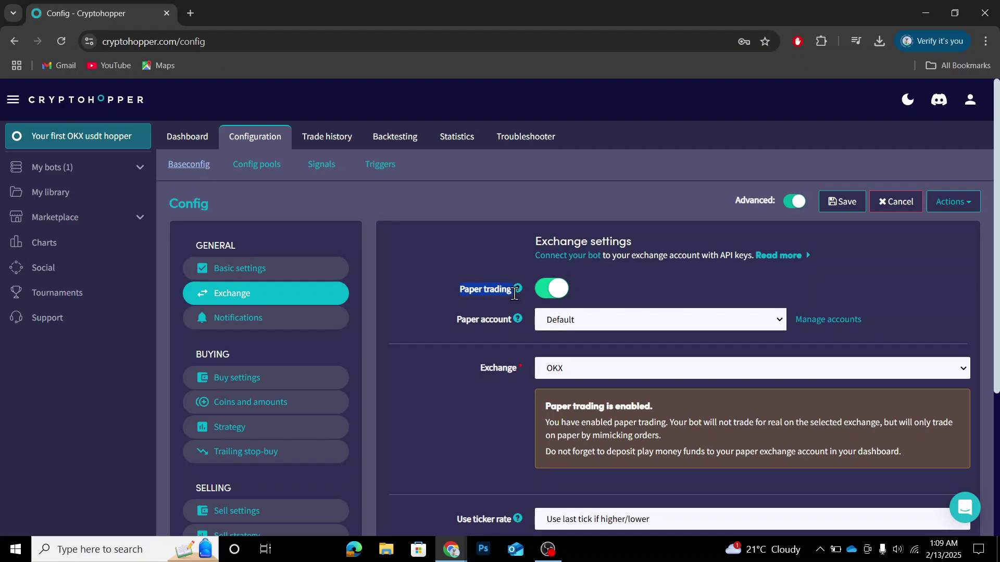
pyautogui.click(276, 276)
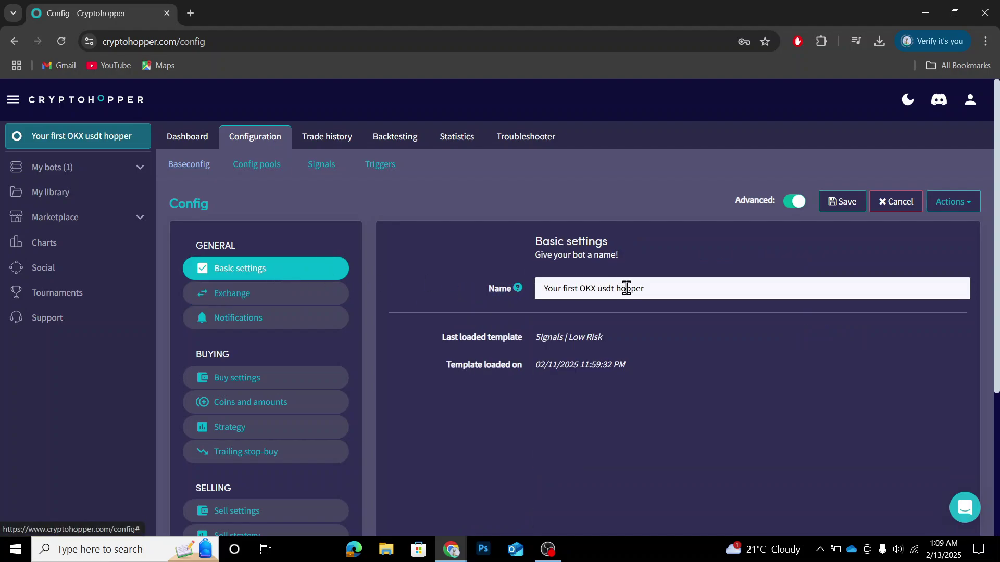
# Rename the bot to 'Tutorial Hopper'
pyautogui.moveTo(657, 288); pyautogui.dragTo(363, 295)
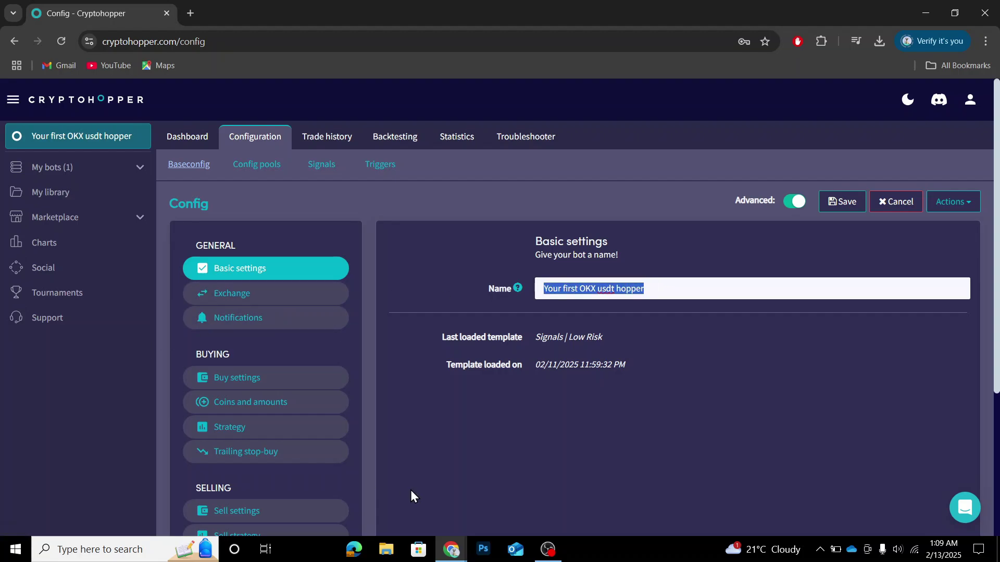
pyautogui.write('T')
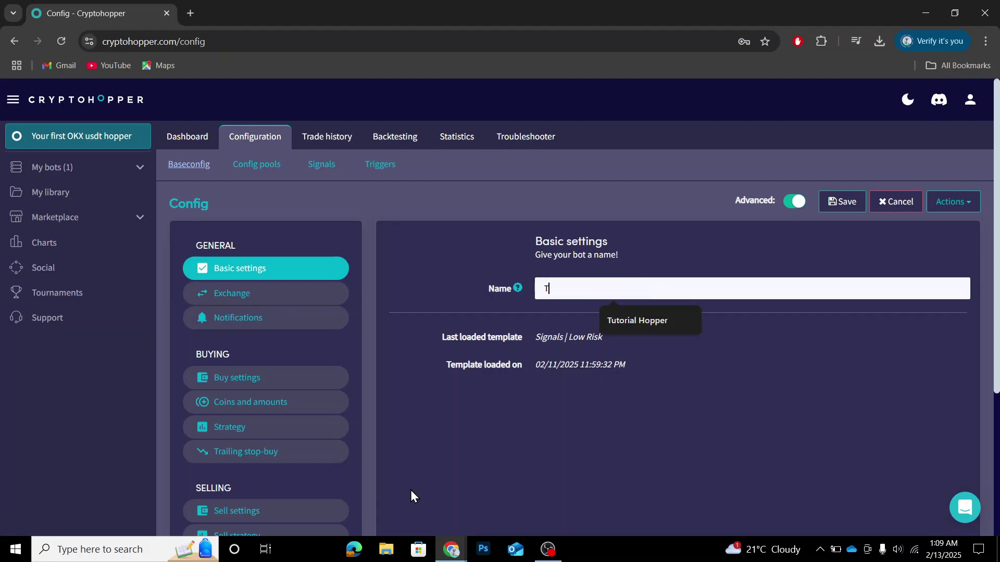
pyautogui.write('utori')
pyautogui.press('Down')
pyautogui.press('Return')
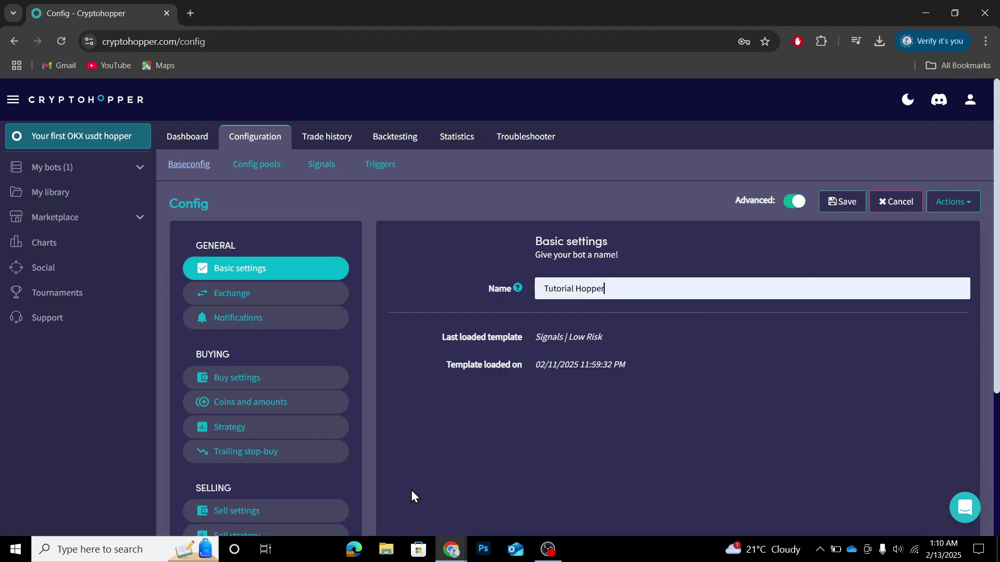
# Keep OKX as exchange with the Default paper account, then view notification settings
pyautogui.click(274, 299)
pyautogui.click(643, 370)
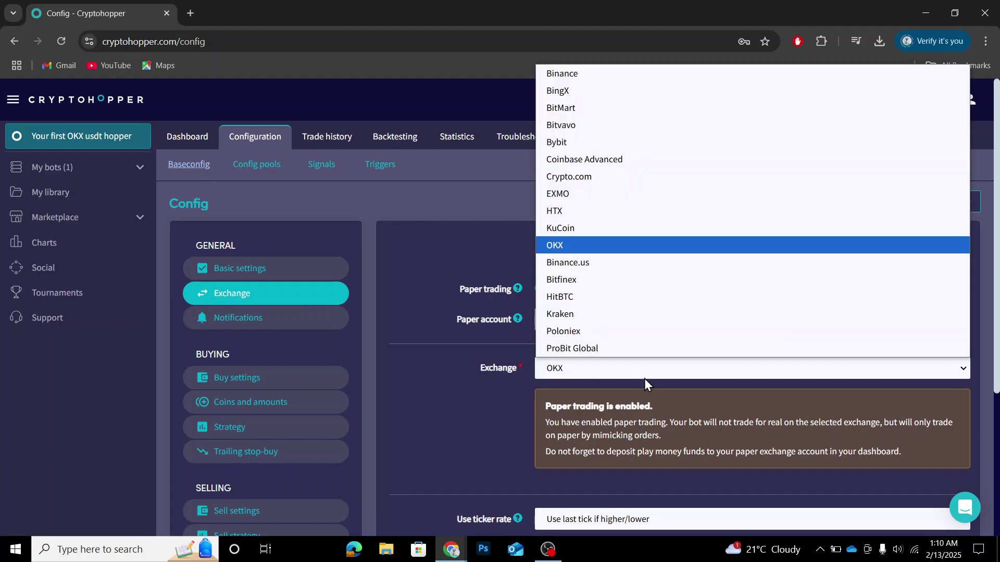
pyautogui.click(643, 370)
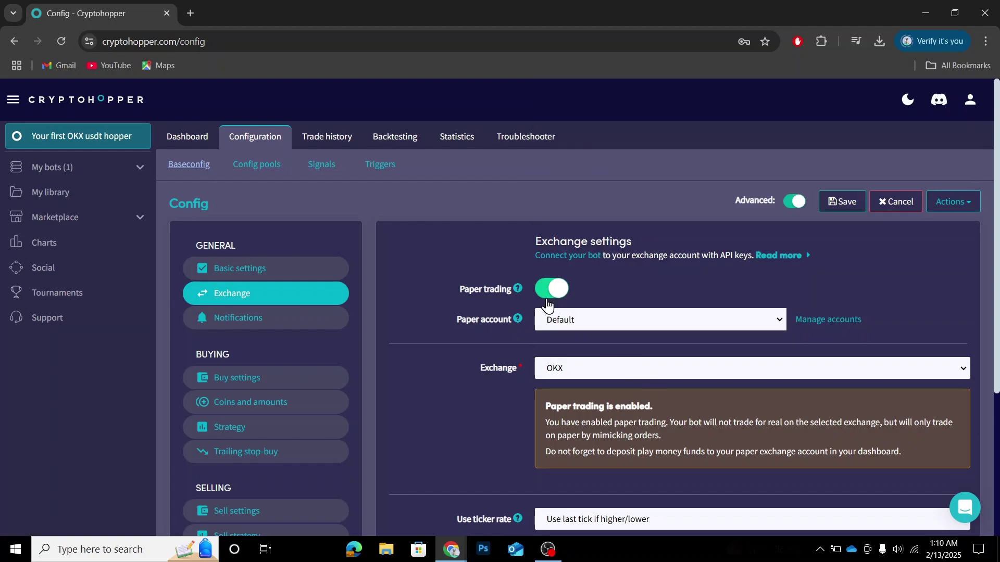
pyautogui.click(550, 318)
pyautogui.click(549, 319)
pyautogui.click(281, 324)
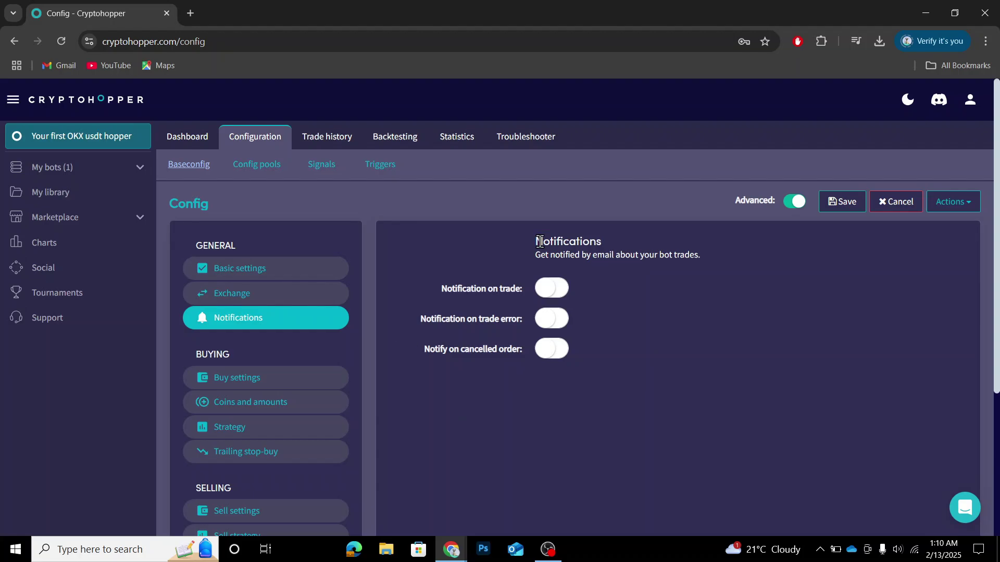
pyautogui.doubleClick(541, 242)
# Keep USDT as the quote currency and leave Allow all coins switched off
pyautogui.click(251, 402)
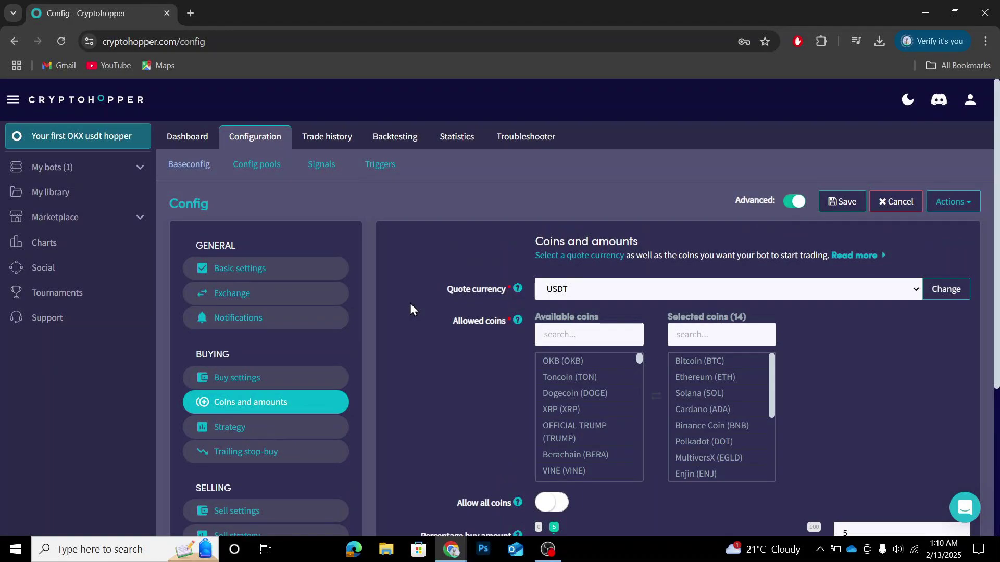
pyautogui.click(915, 292)
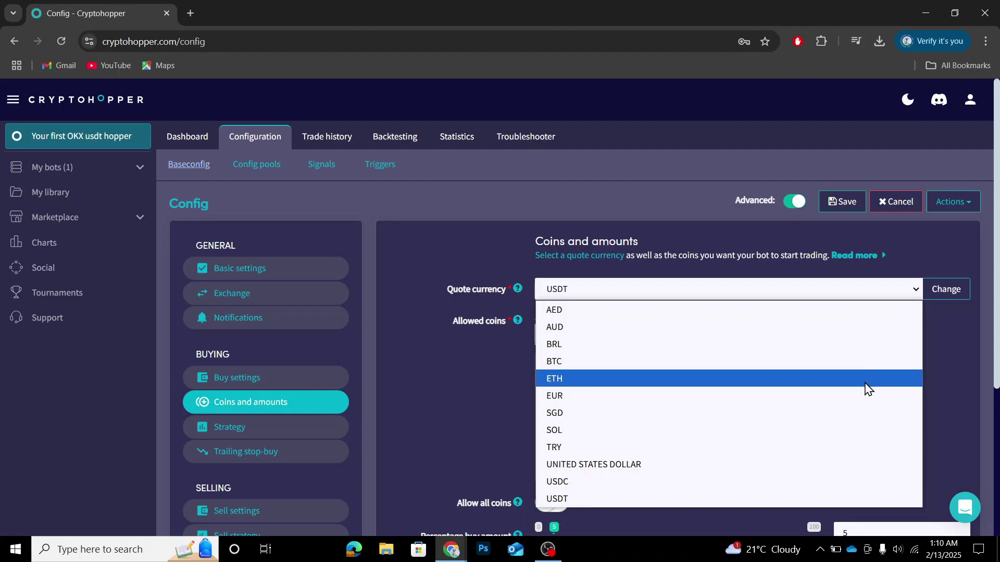
pyautogui.click(861, 499)
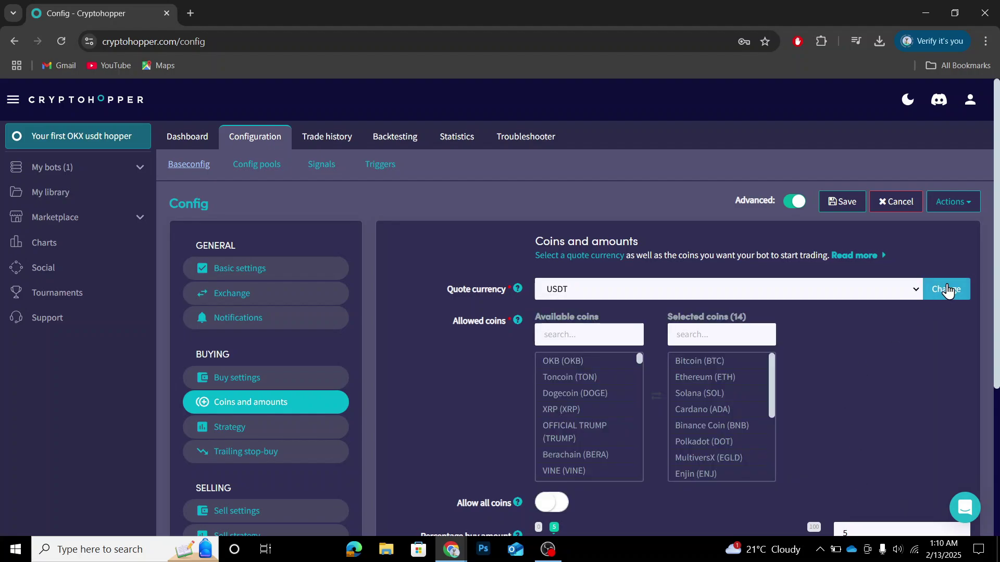
pyautogui.scroll(-1, 839, 372)
pyautogui.scroll(-1, 839, 390)
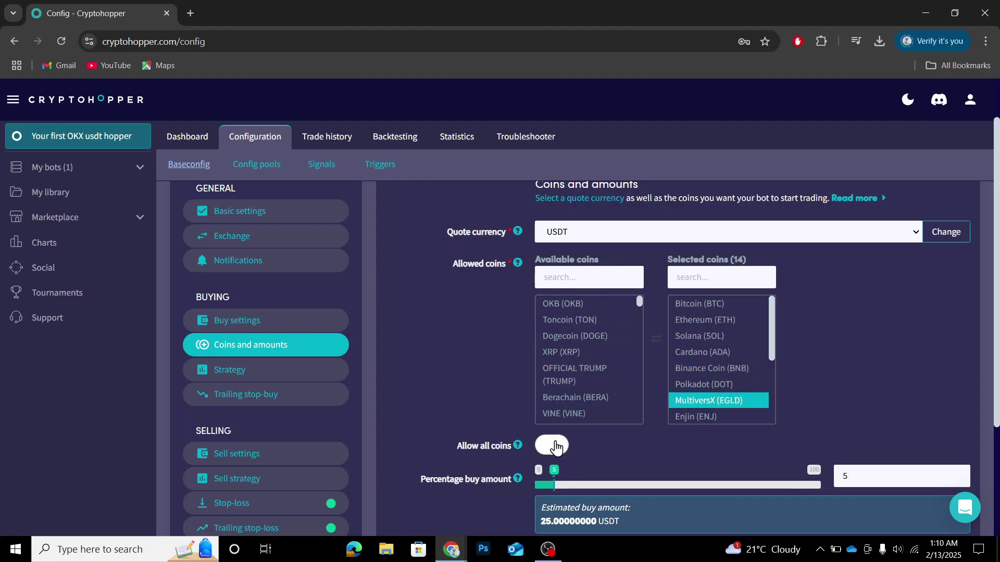
pyautogui.click(556, 447)
pyautogui.click(550, 278)
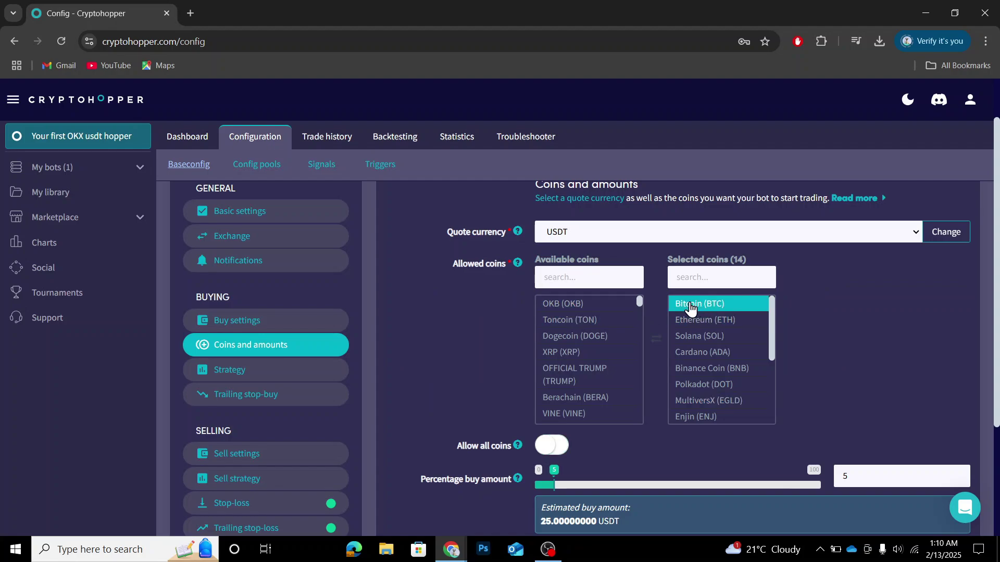
# Remove Bitcoin (BTC), Ethereum (ETH) and Binance Coin (BNB) from the selected coins
pyautogui.click(693, 307)
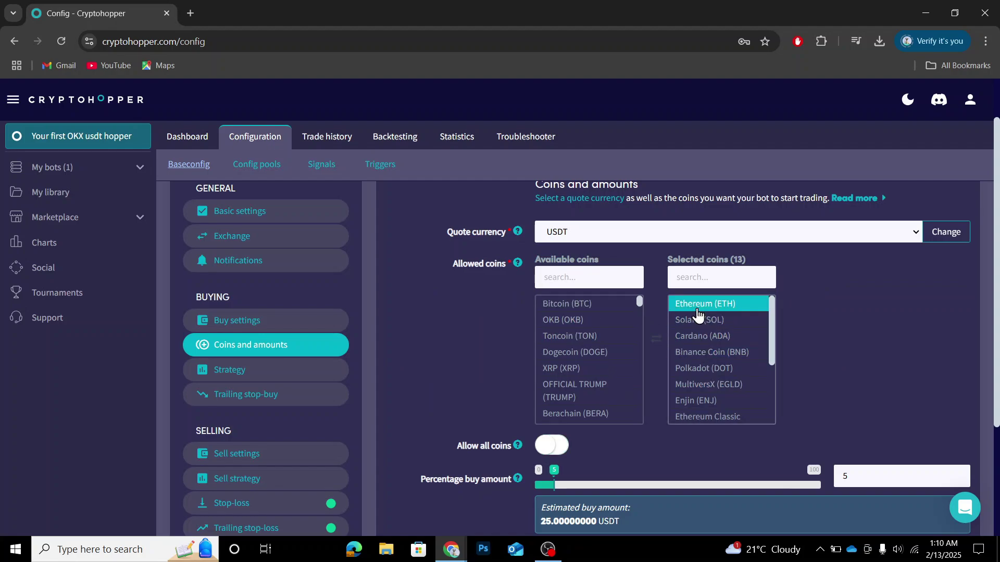
pyautogui.click(695, 306)
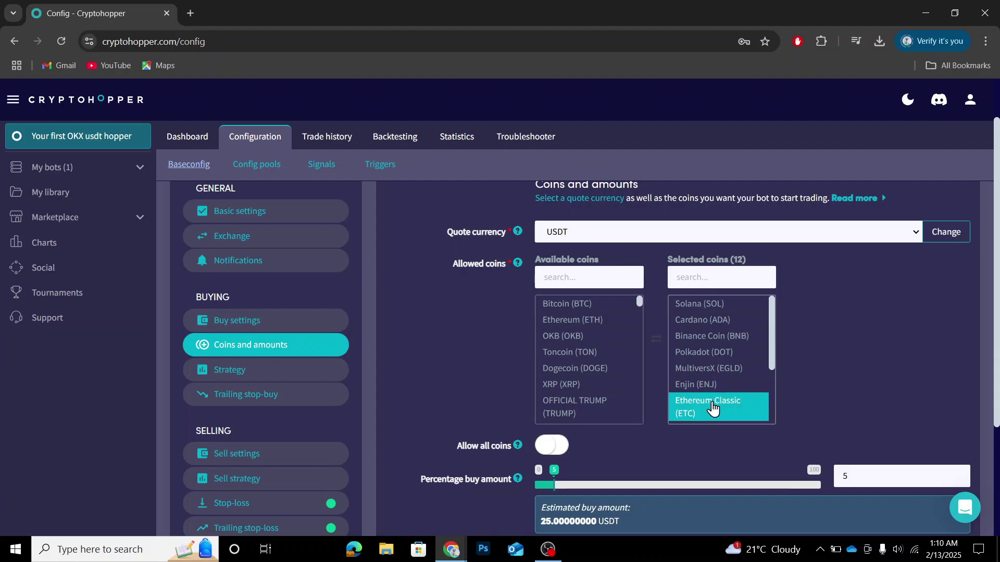
pyautogui.click(716, 337)
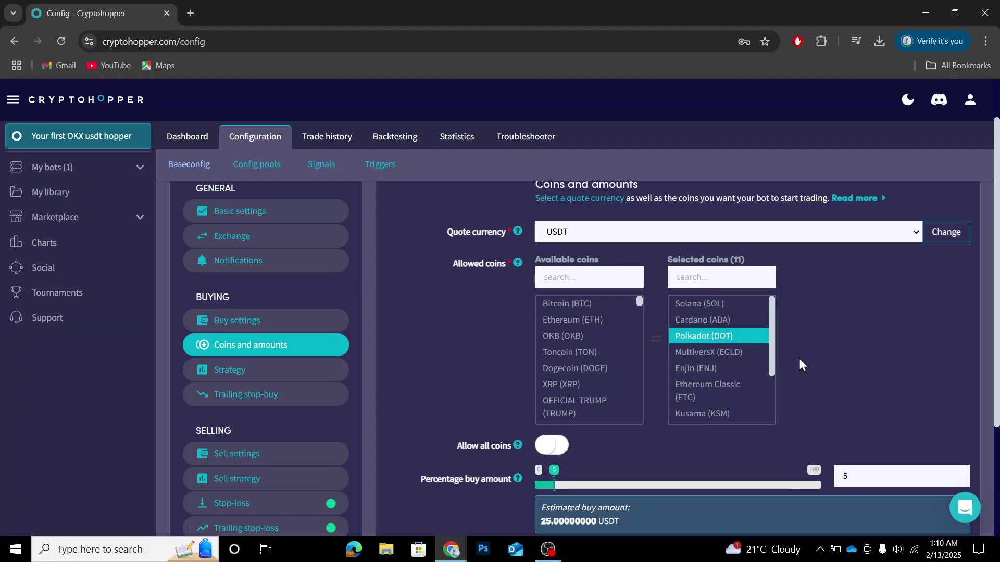
pyautogui.moveTo(750, 303); pyautogui.dragTo(663, 258)
pyautogui.click(662, 258)
pyautogui.scroll(-3, 697, 329)
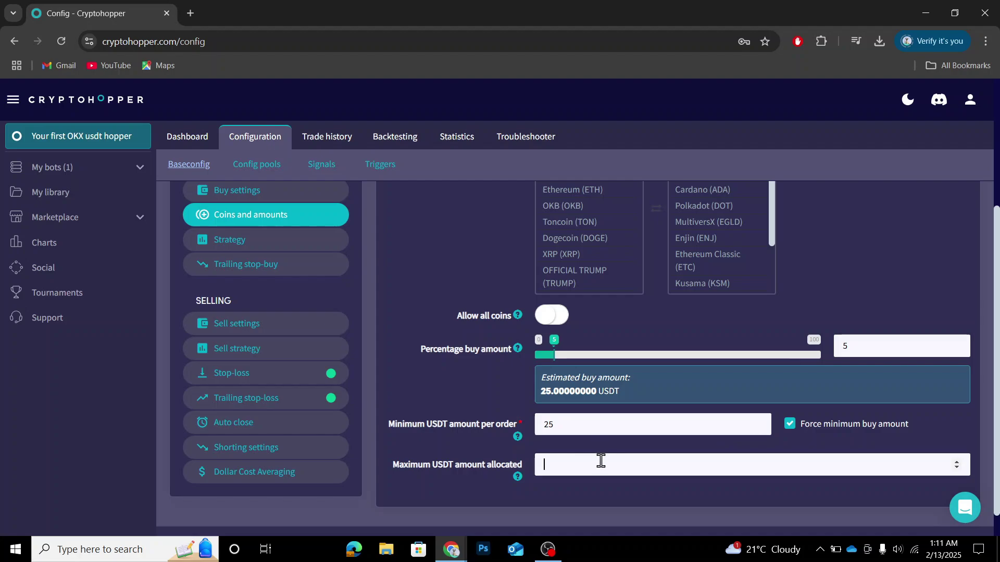
# Enter 0.5 as maximum USDT allocation and change the percentage buy amount from 5 to 10
pyautogui.click(599, 461)
pyautogui.write('0.5')
pyautogui.click(854, 341)
pyautogui.doubleClick(854, 340)
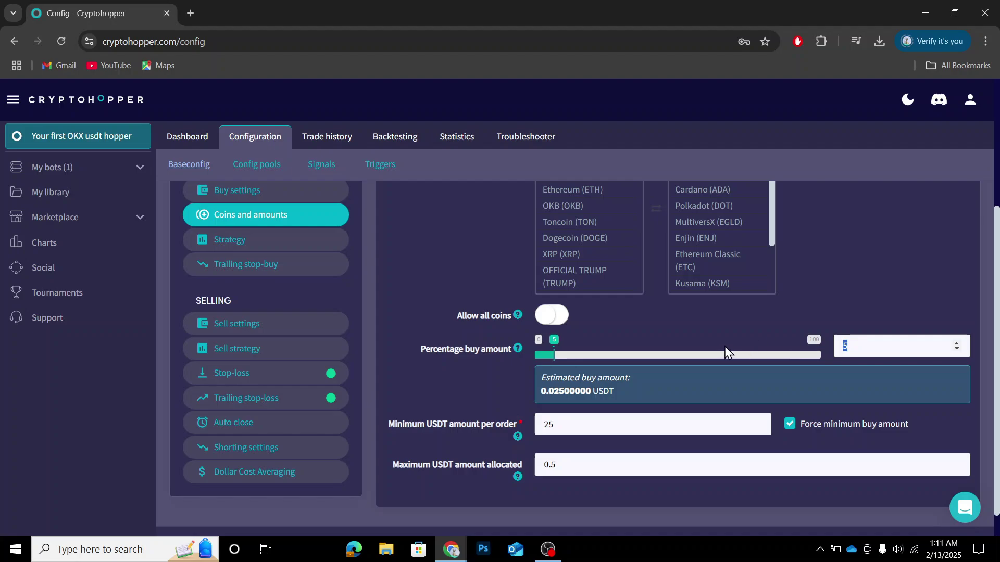
pyautogui.click(668, 420)
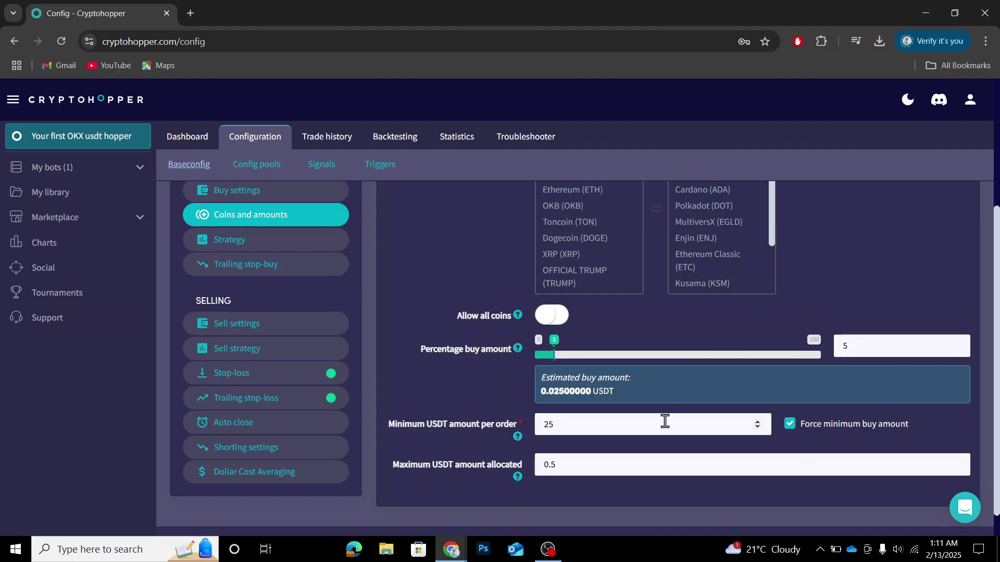
pyautogui.doubleClick(834, 352)
pyautogui.write('10')
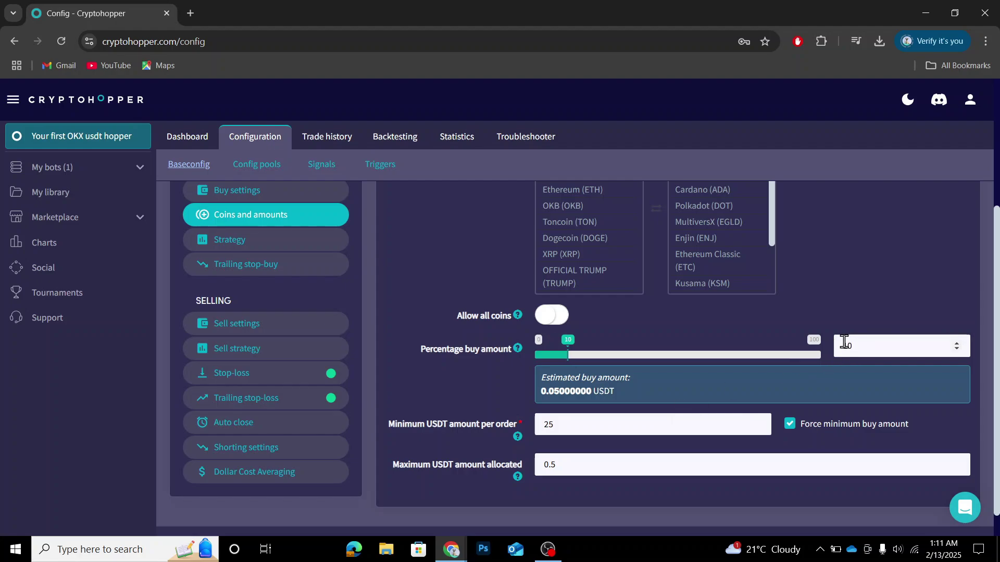
pyautogui.click(545, 392)
# Set the max open time buy value to 10
pyautogui.scroll(3, 450, 294)
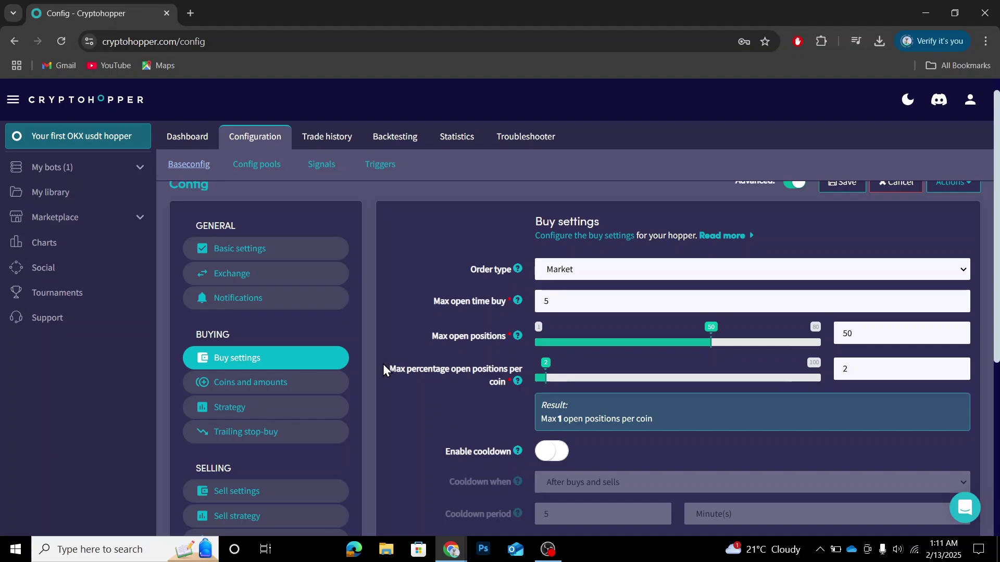
pyautogui.moveTo(432, 302); pyautogui.dragTo(477, 293)
pyautogui.write('10')
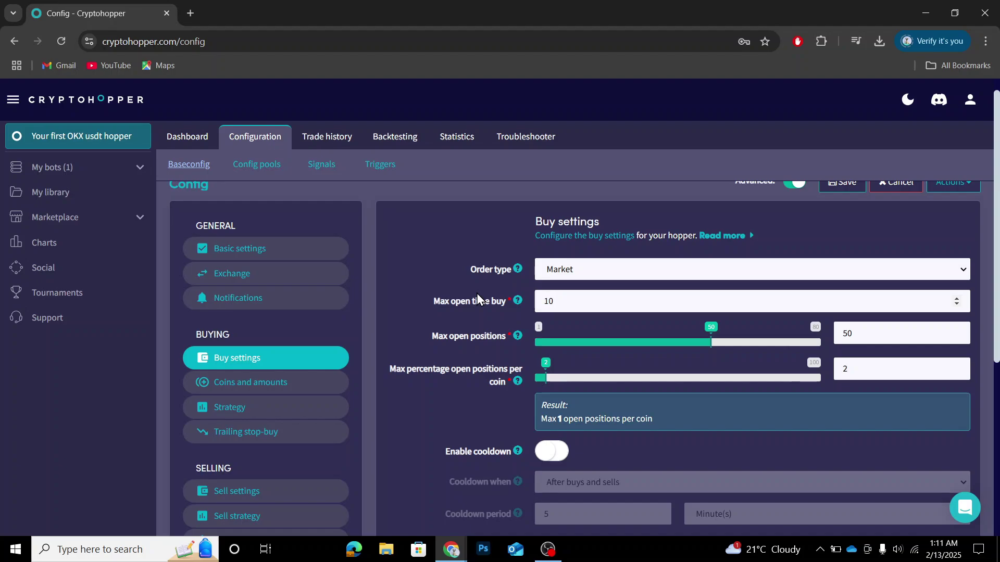
pyautogui.click(473, 327)
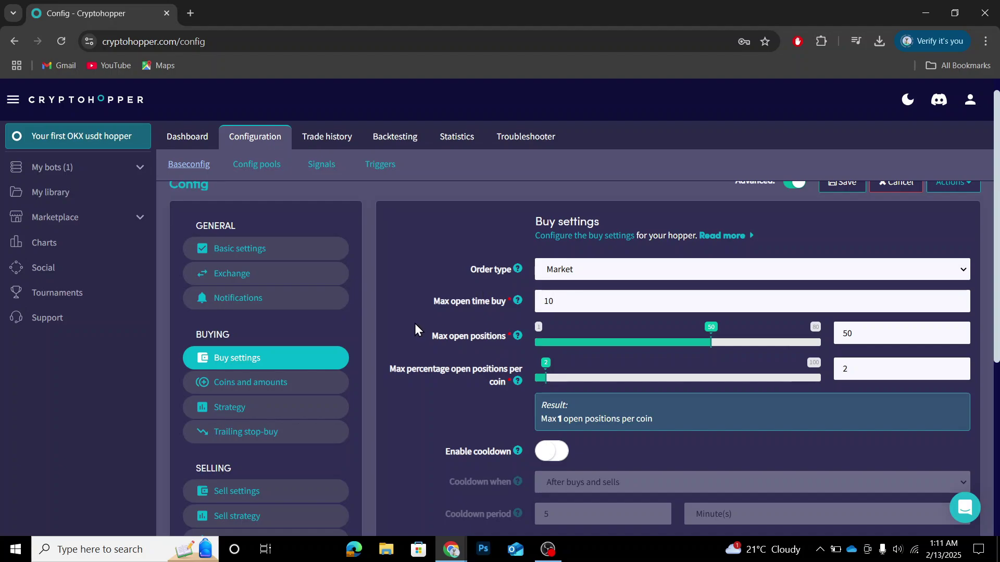
# Keep Market as the order type and check the Only 1 open buy order per coin option
pyautogui.click(596, 275)
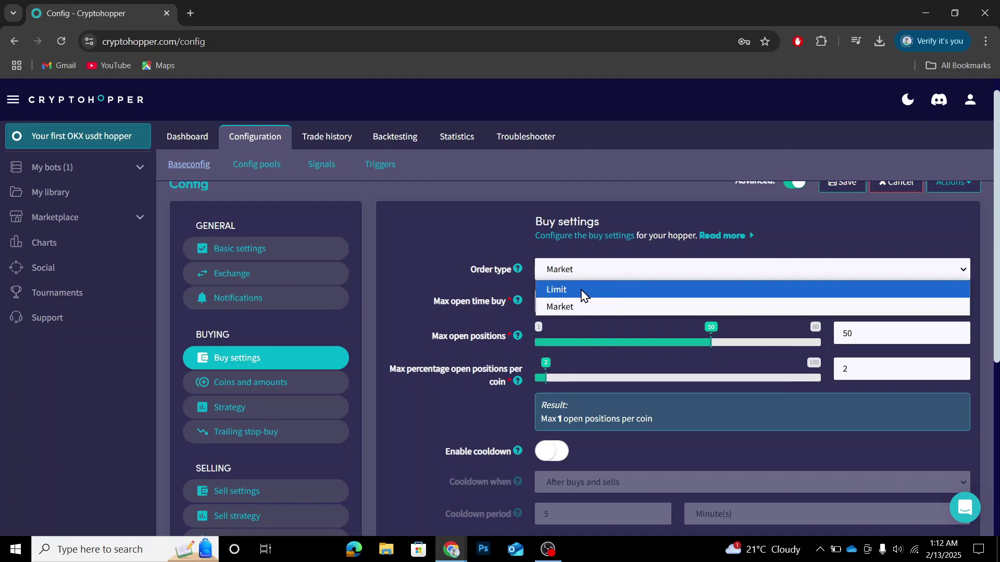
pyautogui.click(602, 276)
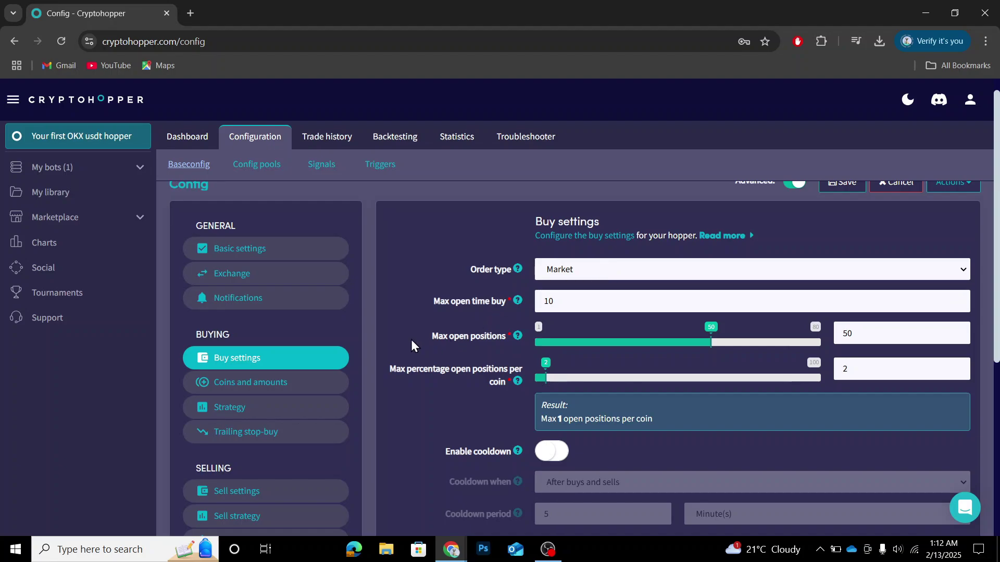
pyautogui.scroll(-2, 411, 339)
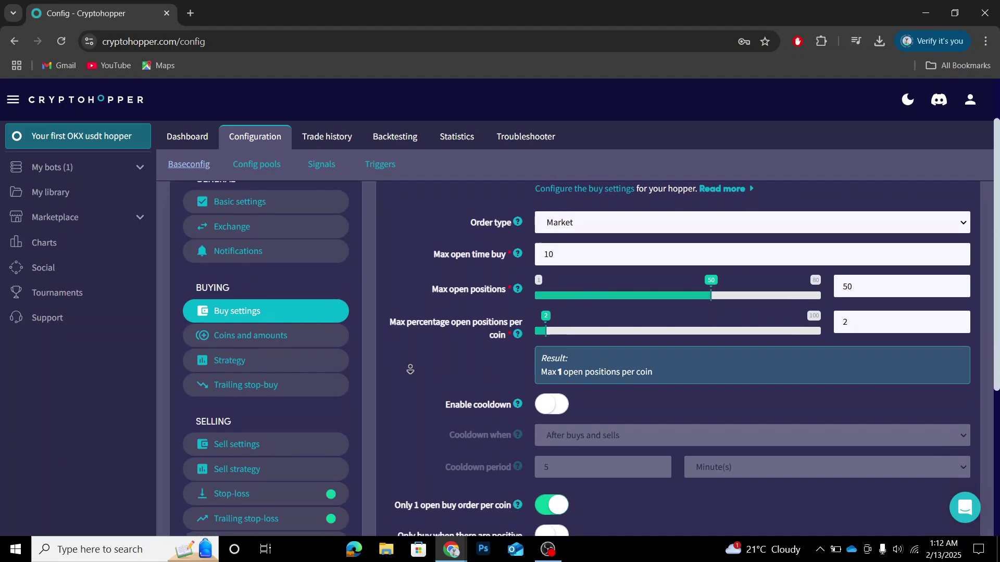
pyautogui.scroll(-1, 410, 367)
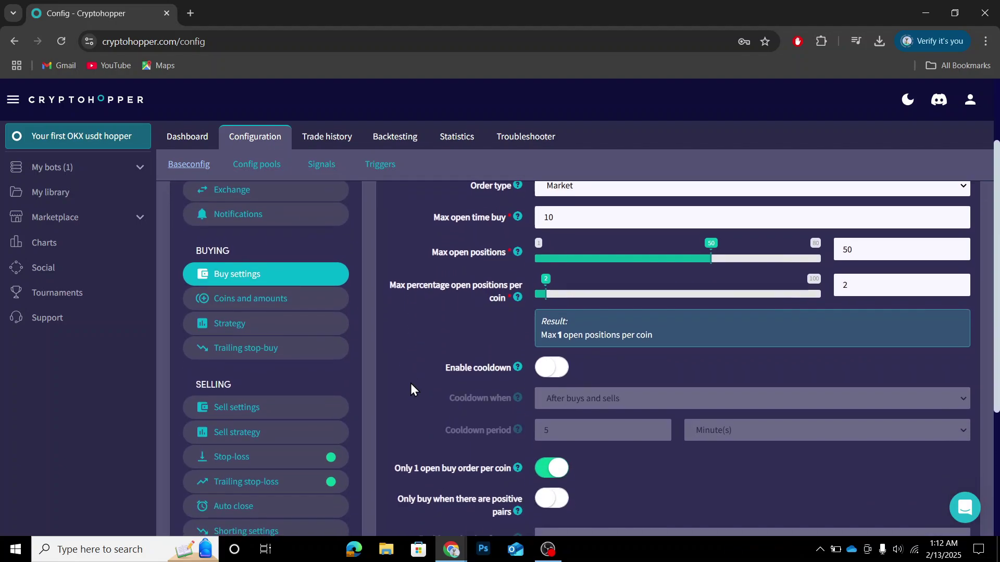
pyautogui.moveTo(396, 467); pyautogui.dragTo(513, 470)
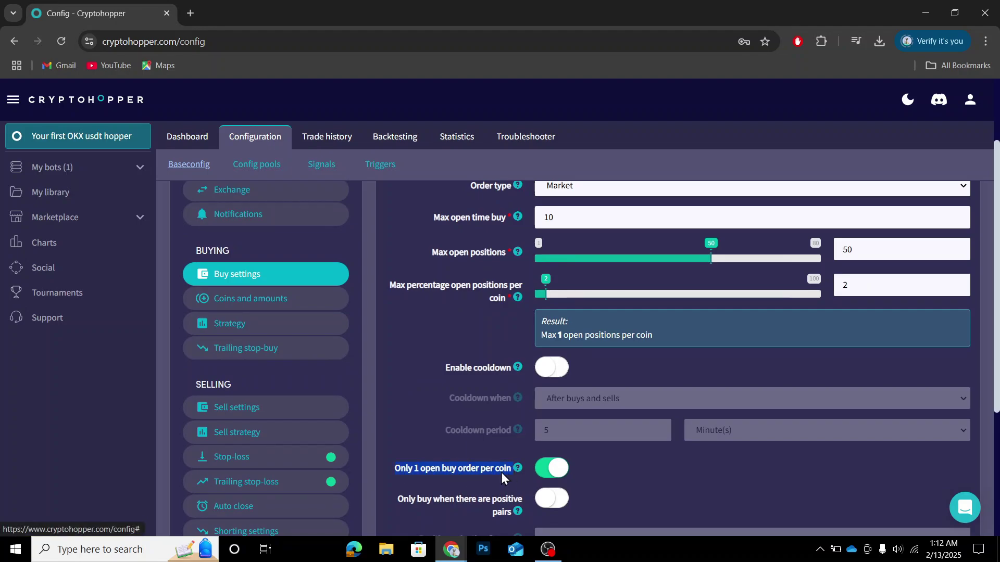
pyautogui.click(483, 471)
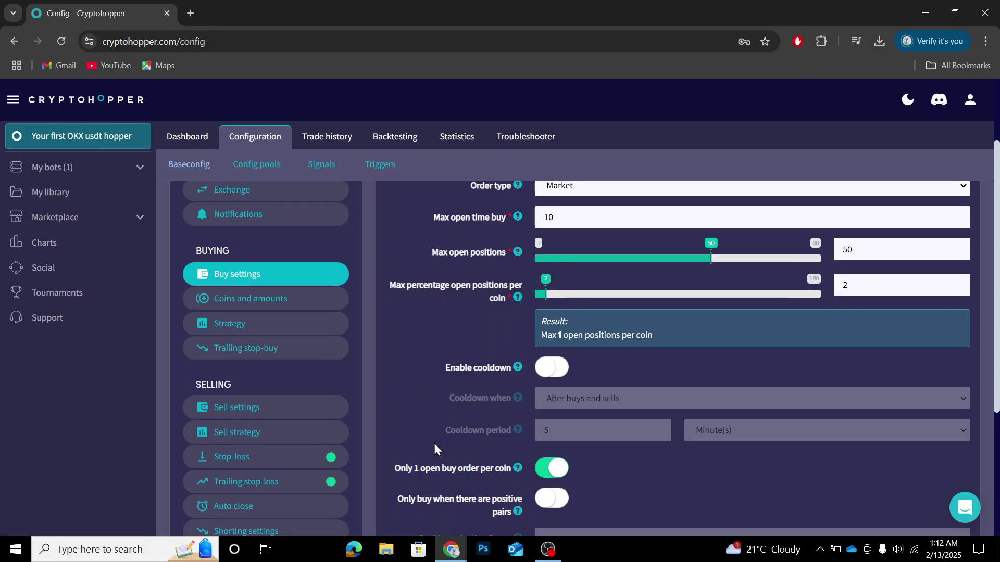
# Turn on 'Only buy when there are positive pairs' with a 10 minutes positive pairs timeframe
pyautogui.scroll(-2, 434, 444)
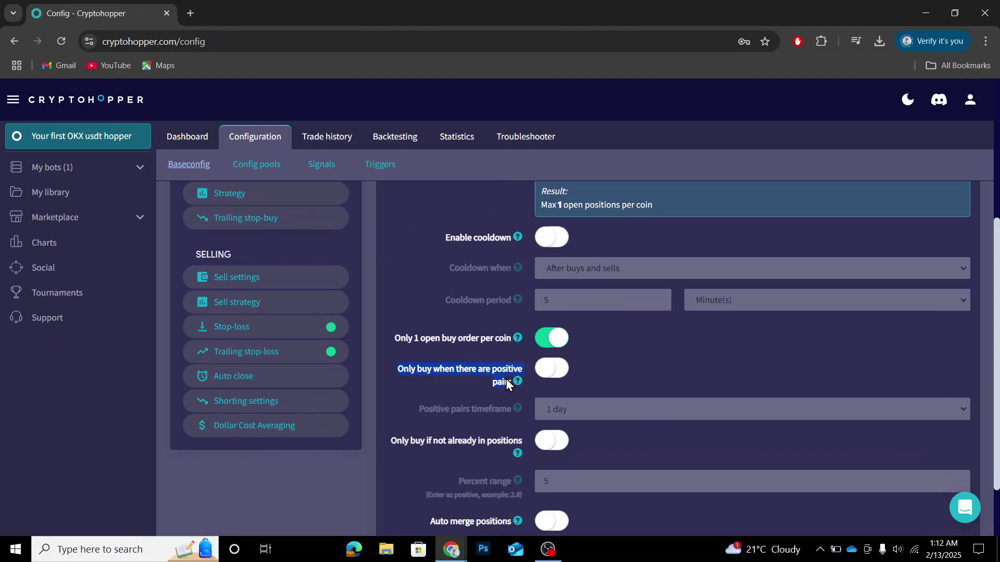
pyautogui.moveTo(506, 381); pyautogui.dragTo(515, 378)
pyautogui.click(447, 376)
pyautogui.click(555, 372)
pyautogui.click(570, 403)
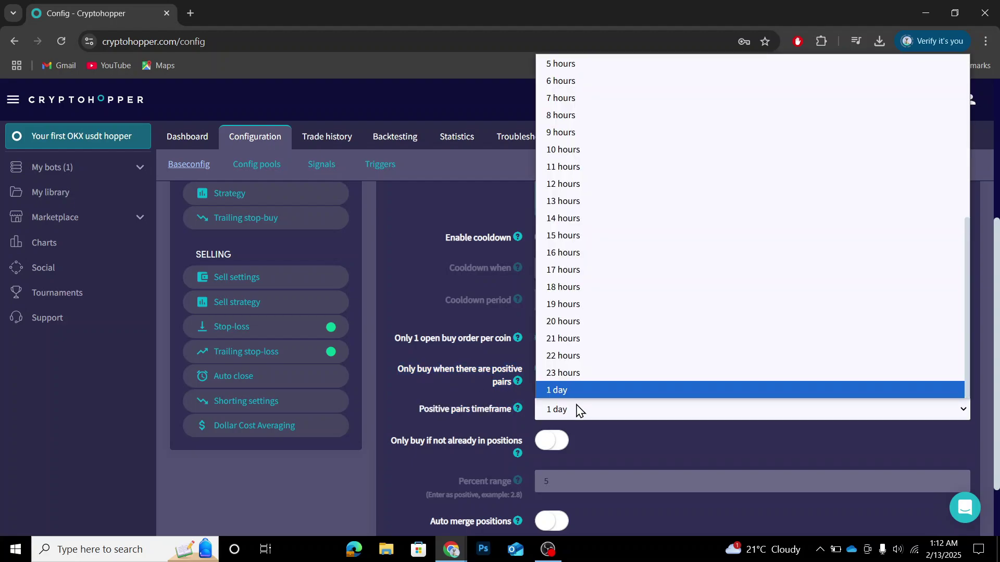
pyautogui.scroll(5, 607, 123)
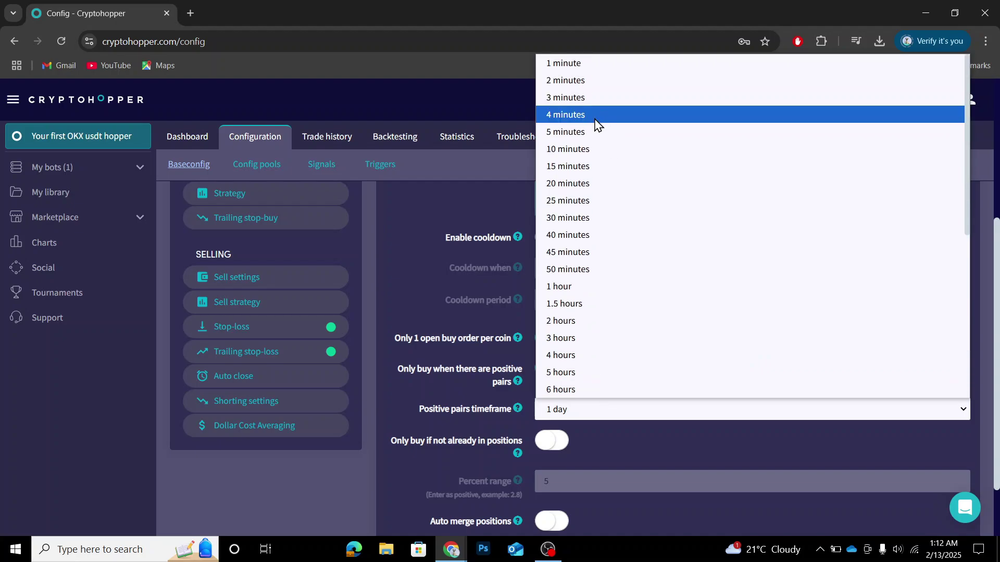
pyautogui.click(580, 151)
# Look over the Strategy settings, then go to the Trailing stop-buy page
pyautogui.scroll(1, 519, 454)
pyautogui.click(281, 263)
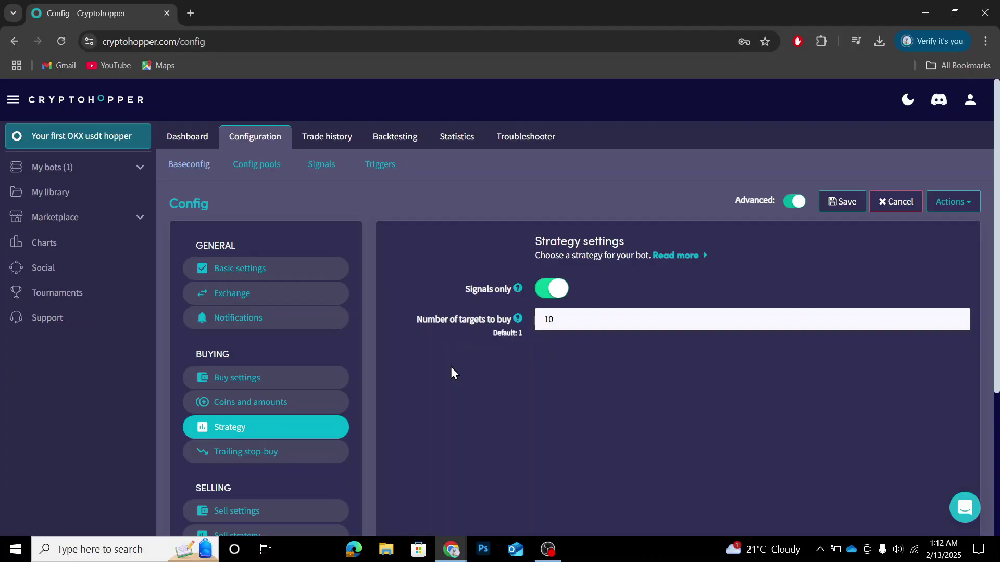
pyautogui.click(301, 453)
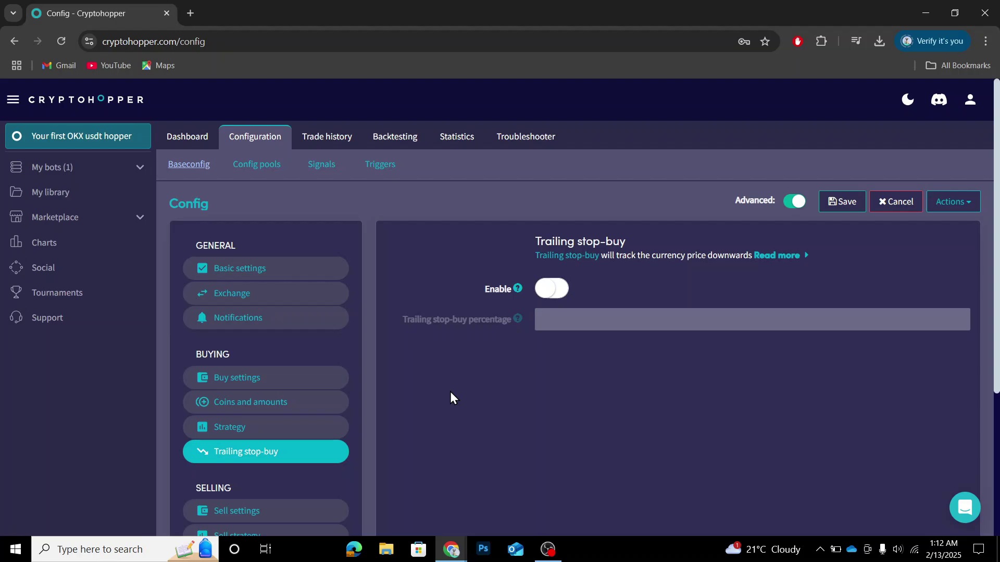
pyautogui.scroll(-1, 450, 397)
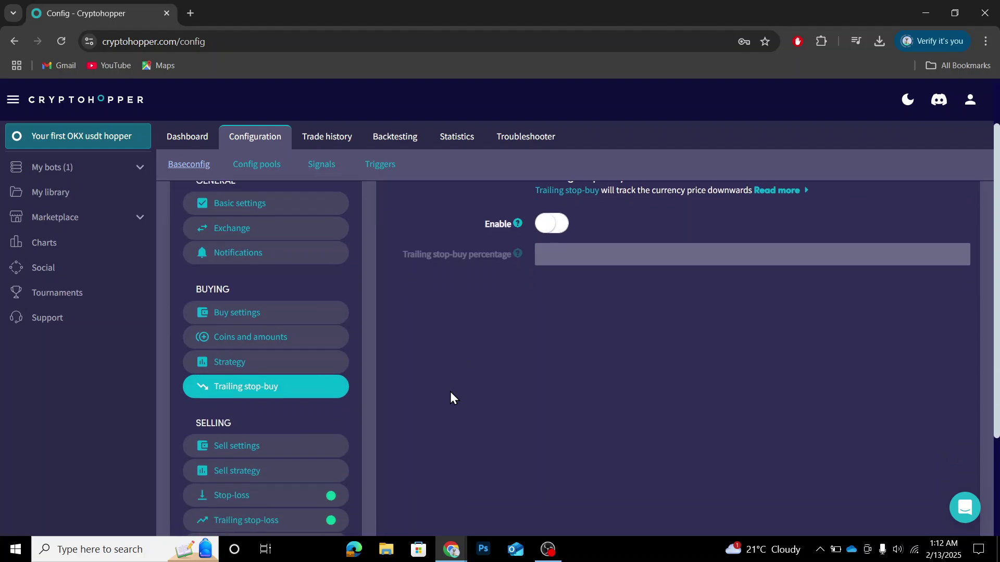
pyautogui.scroll(1, 450, 398)
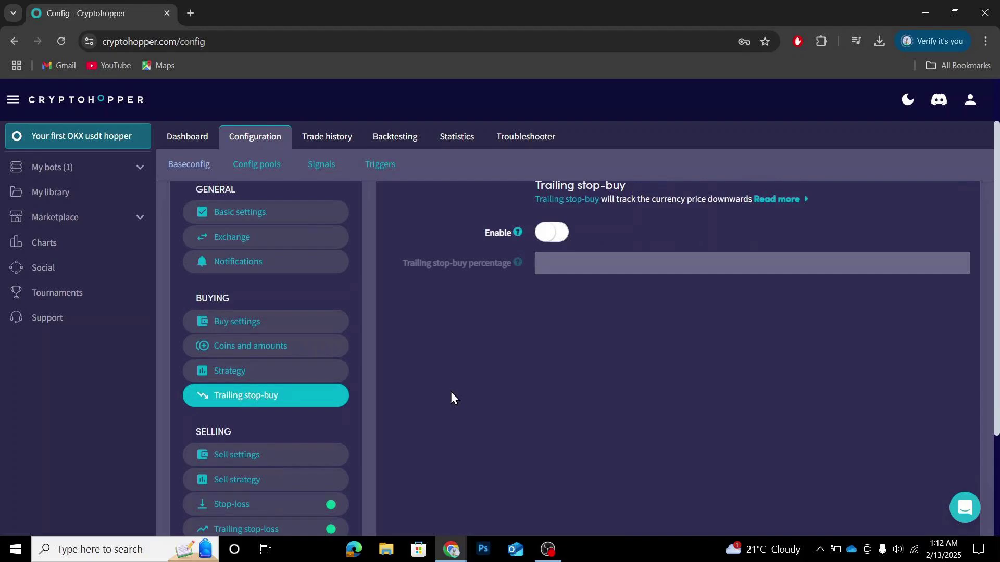
pyautogui.scroll(1, 450, 392)
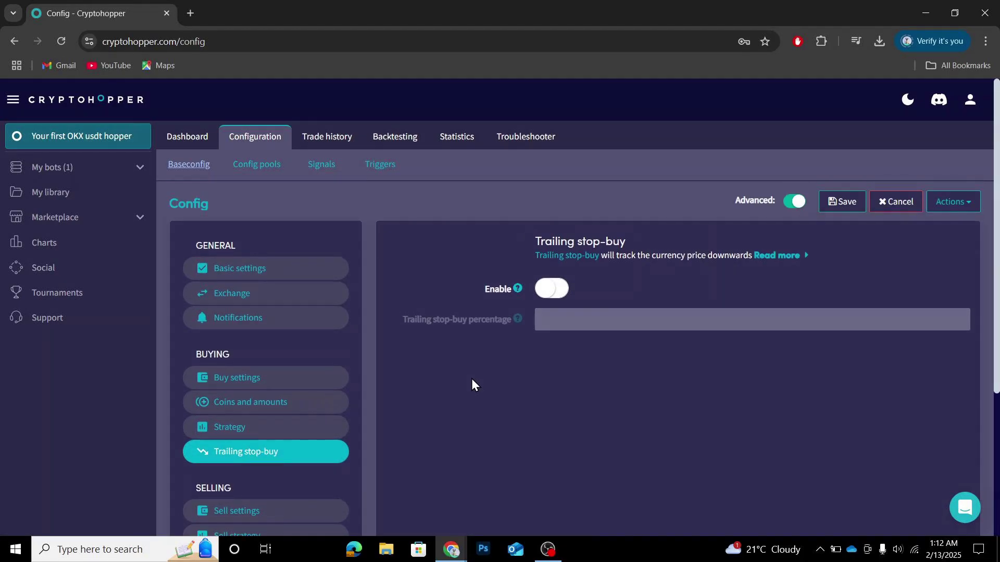
# Enable trailing stop-buy and enter 2 as the trailing stop-buy percentage
pyautogui.click(548, 288)
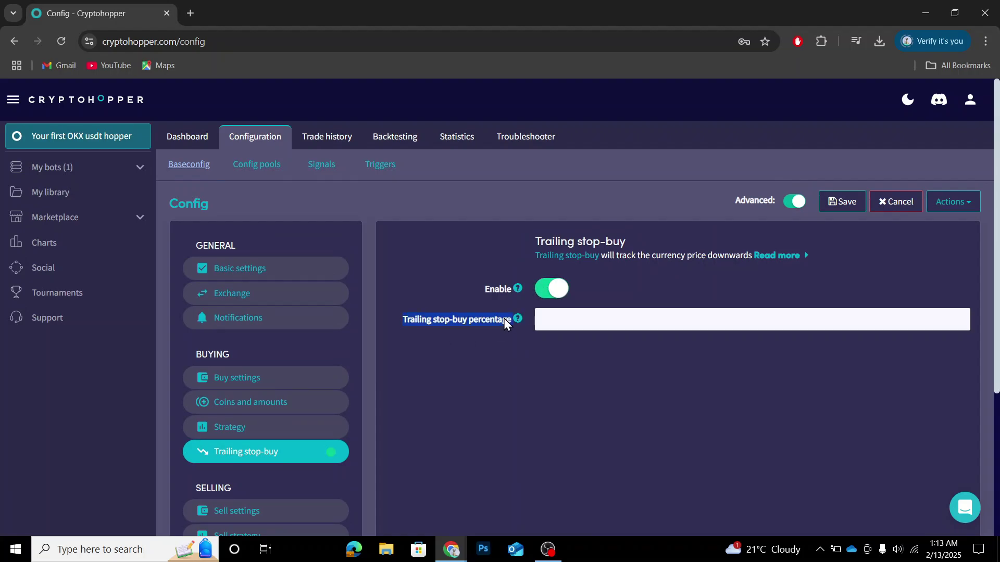
pyautogui.click(486, 348)
pyautogui.write('2')
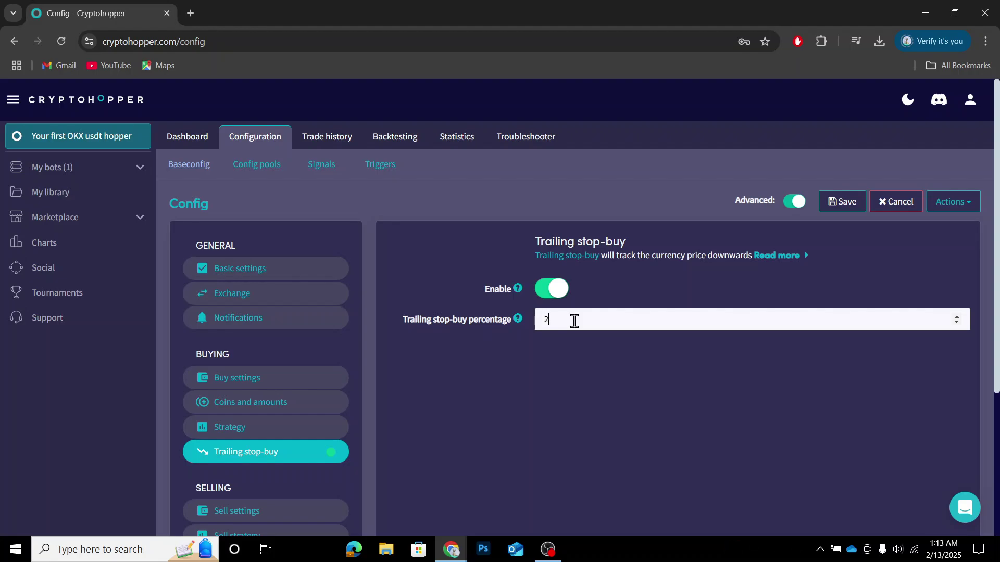
pyautogui.click(558, 391)
# Switch trailing stop-buy back off and move to the Sell settings
pyautogui.click(549, 290)
pyautogui.click(281, 513)
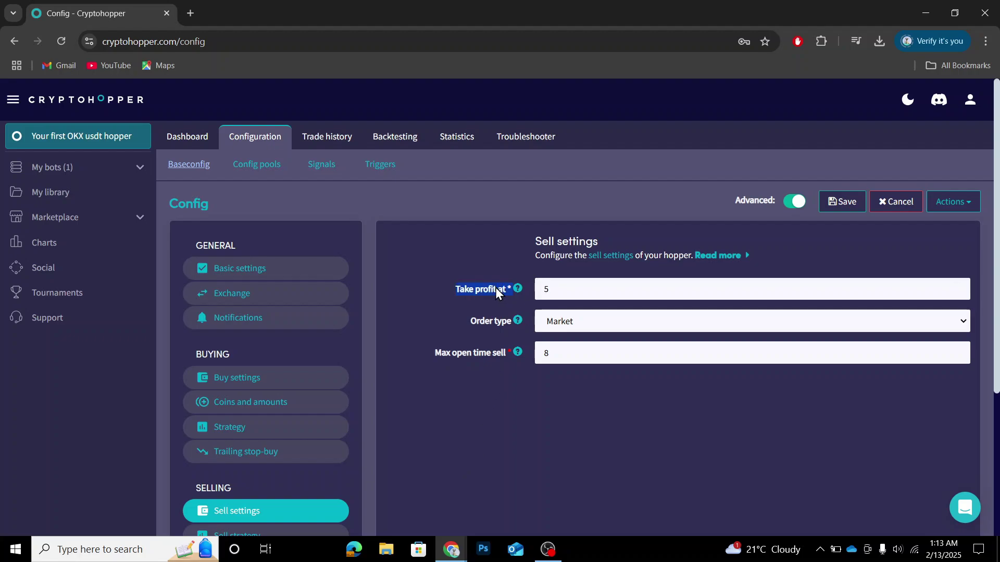
pyautogui.click(474, 323)
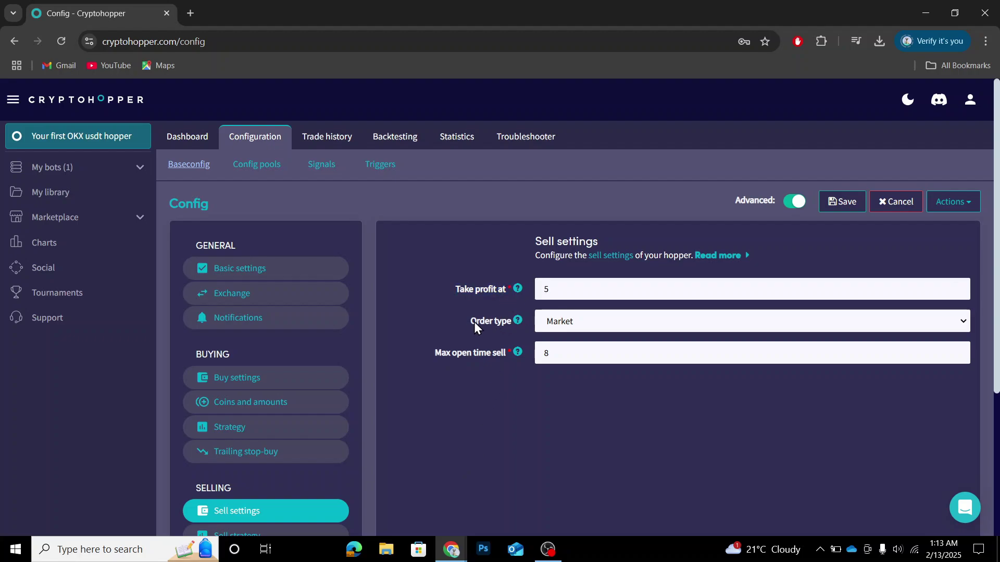
pyautogui.tripleClick(466, 354)
# Lower take profit to 2.5 and keep Market as the sell order type
pyautogui.doubleClick(565, 284)
pyautogui.write('2.5')
pyautogui.click(581, 324)
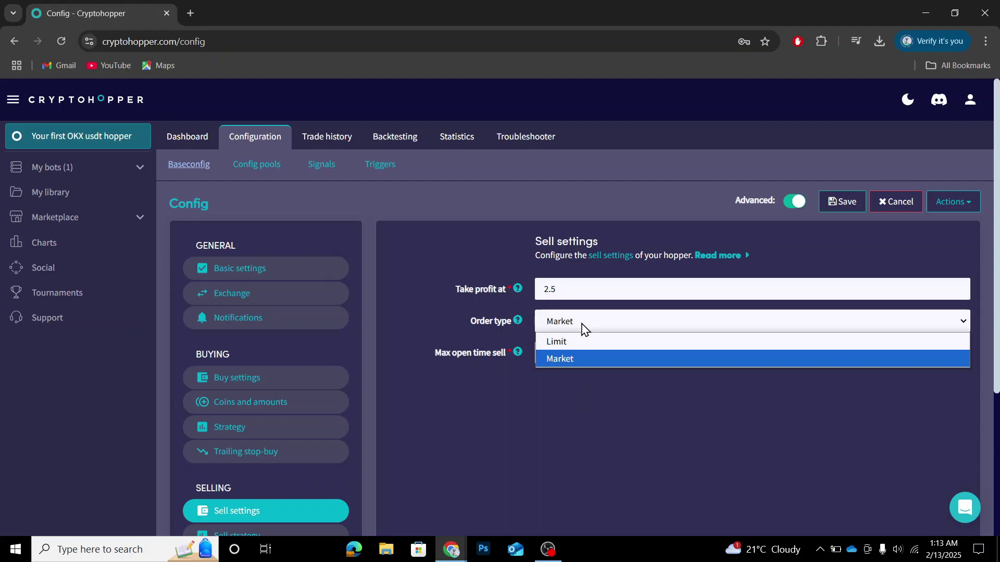
pyautogui.click(582, 357)
pyautogui.moveTo(576, 353); pyautogui.dragTo(494, 340)
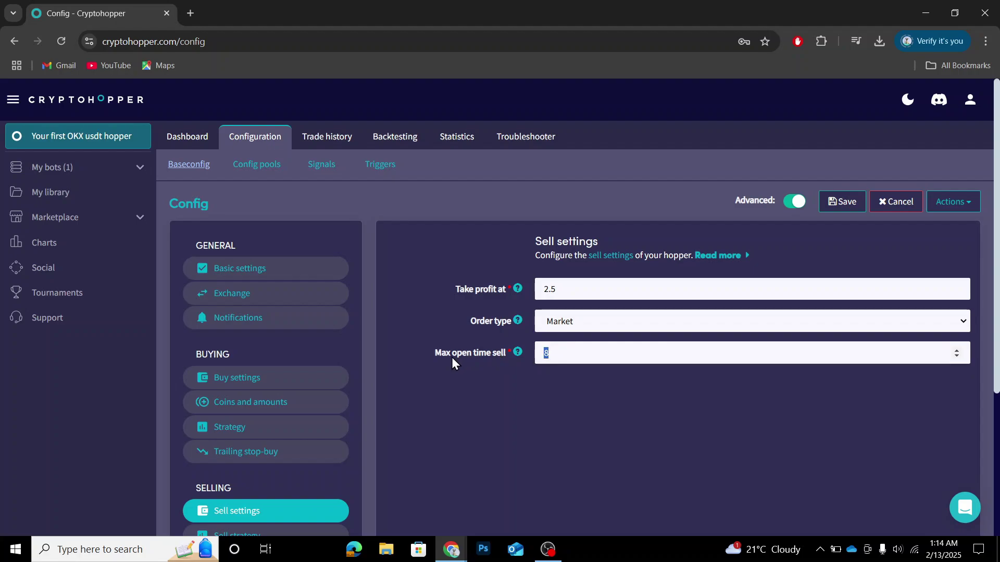
# Review Sell strategy's sell based on strategy, only sell in profit and hold assets toggles, leaving all off
pyautogui.click(510, 408)
pyautogui.scroll(-1, 432, 476)
pyautogui.click(310, 475)
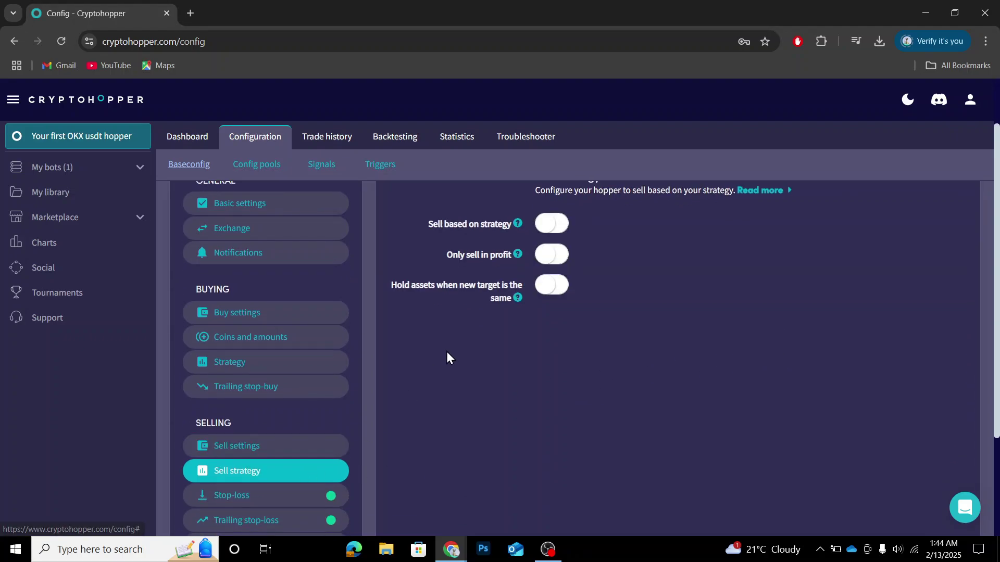
pyautogui.scroll(1, 446, 352)
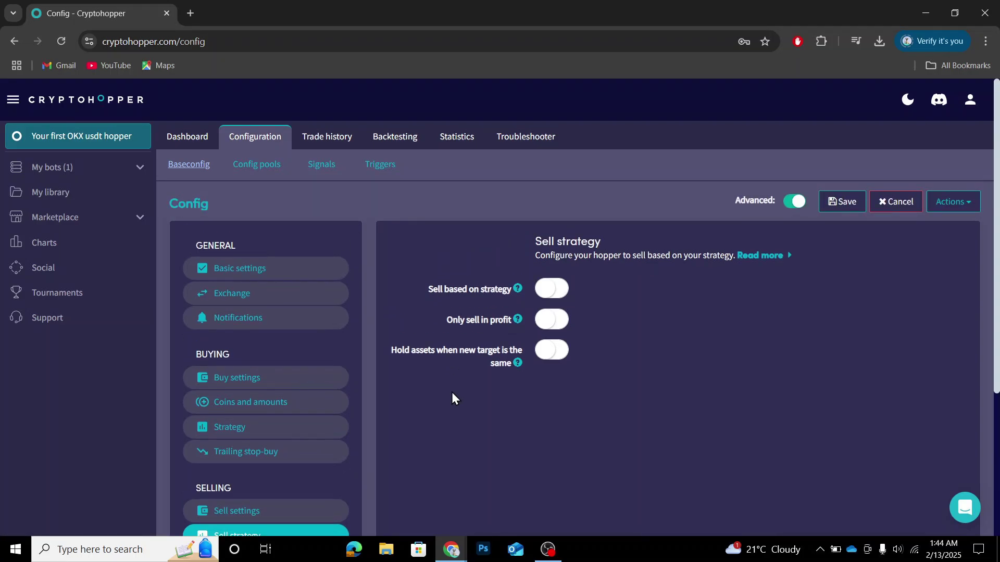
pyautogui.tripleClick(431, 291)
pyautogui.tripleClick(471, 319)
pyautogui.tripleClick(449, 352)
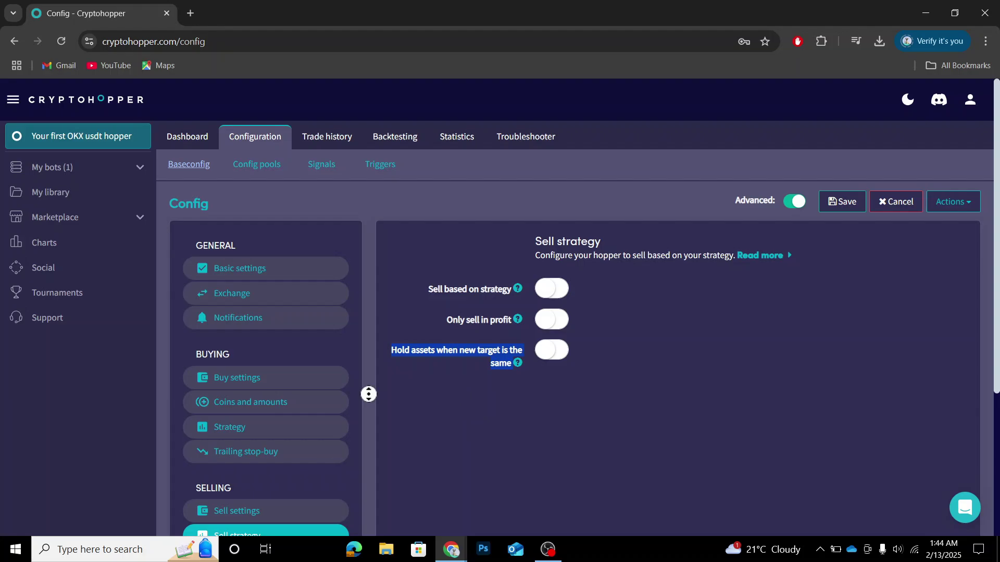
pyautogui.scroll(-1, 346, 420)
pyautogui.scroll(-1, 348, 427)
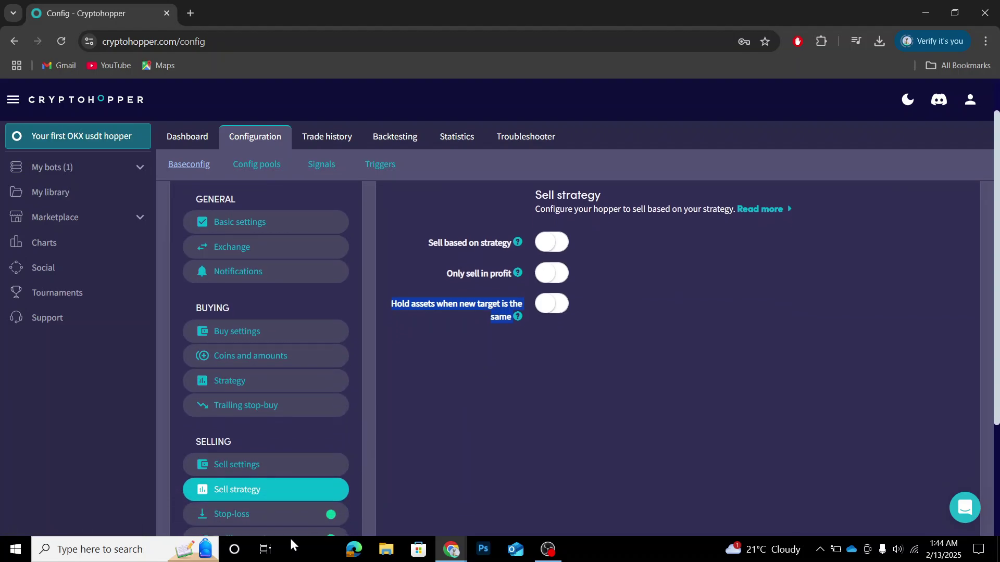
# Raise the stop-loss percentage from 3 to 10, keeping the timeout at 0 Minute(s)
pyautogui.click(290, 516)
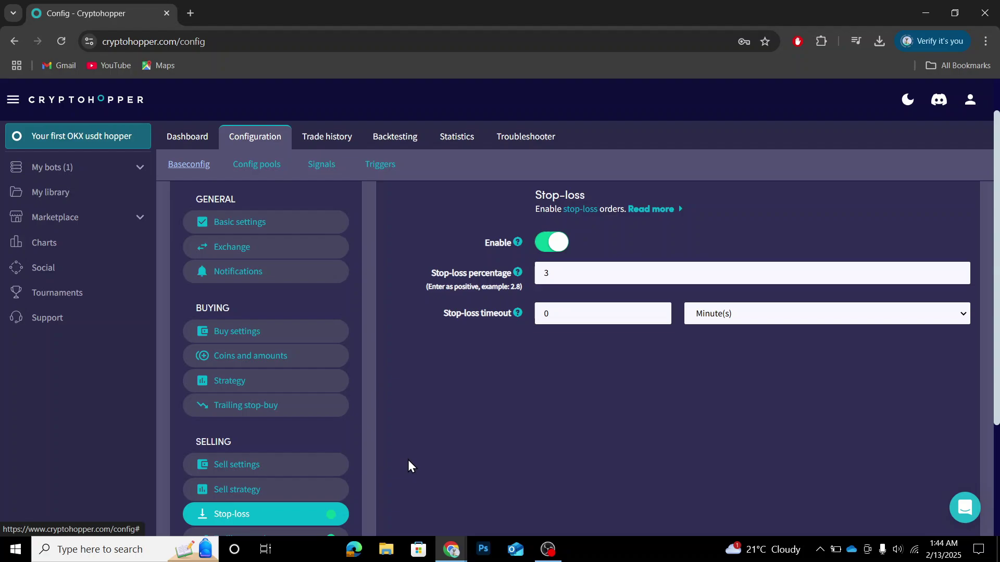
pyautogui.doubleClick(548, 272)
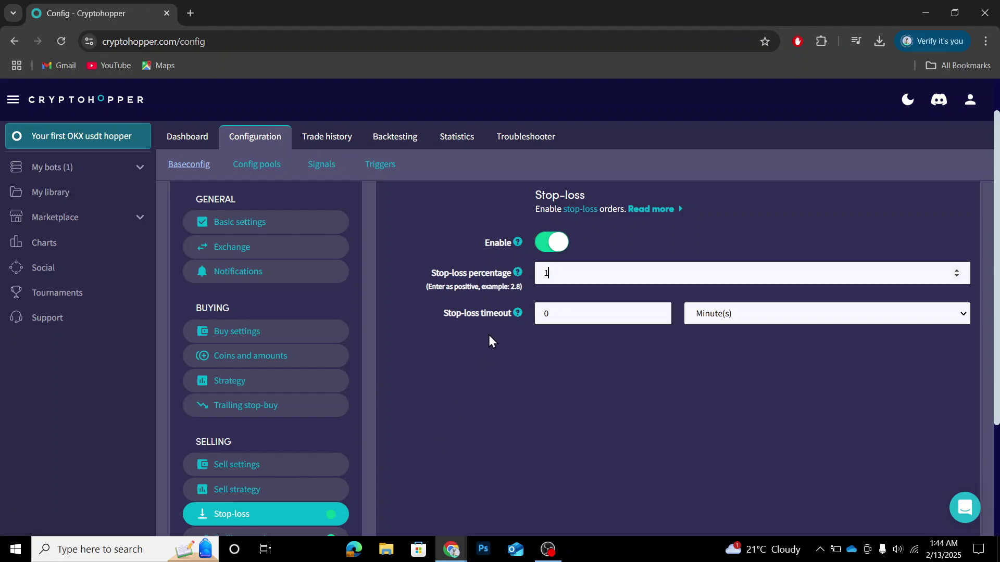
pyautogui.write('0')
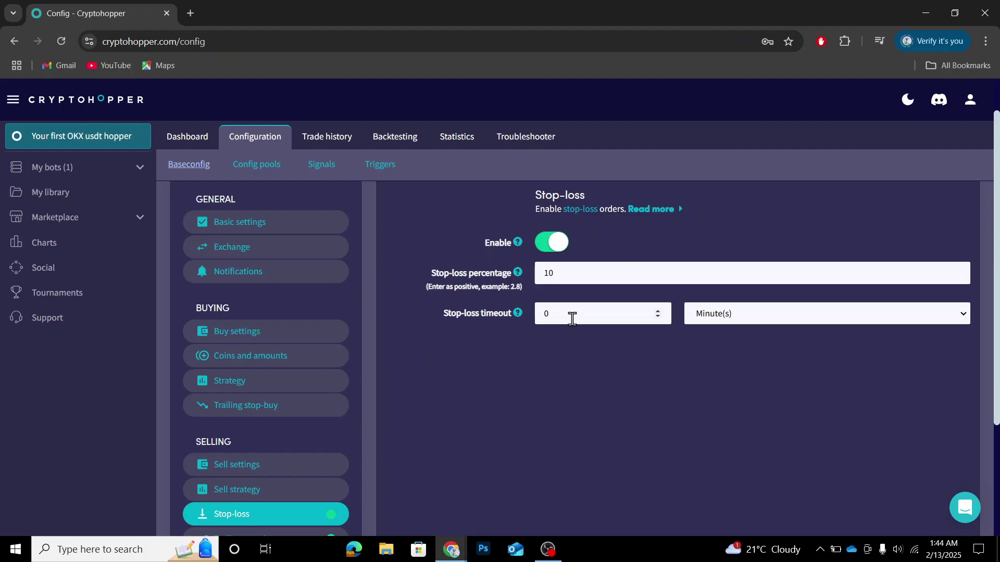
pyautogui.click(724, 316)
pyautogui.click(724, 316)
pyautogui.moveTo(564, 312); pyautogui.dragTo(486, 314)
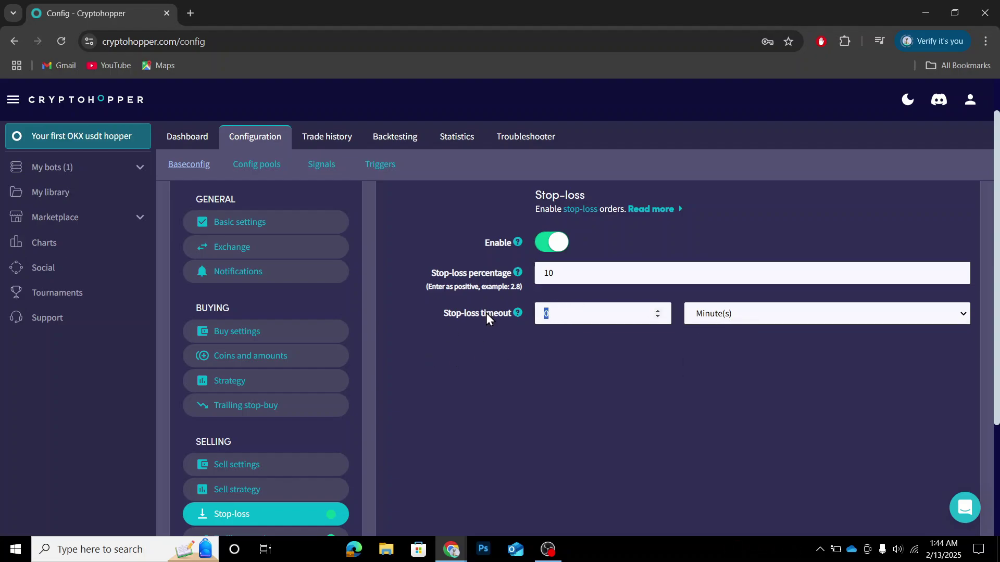
# Set trailing stop-loss to 1 percent, armed at 2 percent, with a 0-minute timeout
pyautogui.click(497, 352)
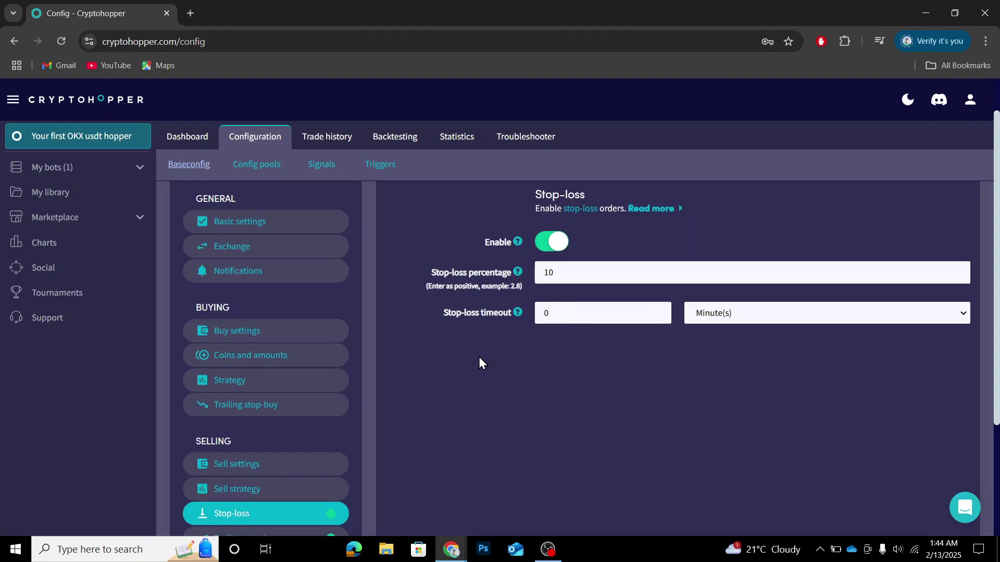
pyautogui.scroll(-3, 479, 357)
pyautogui.click(286, 421)
pyautogui.scroll(1, 415, 400)
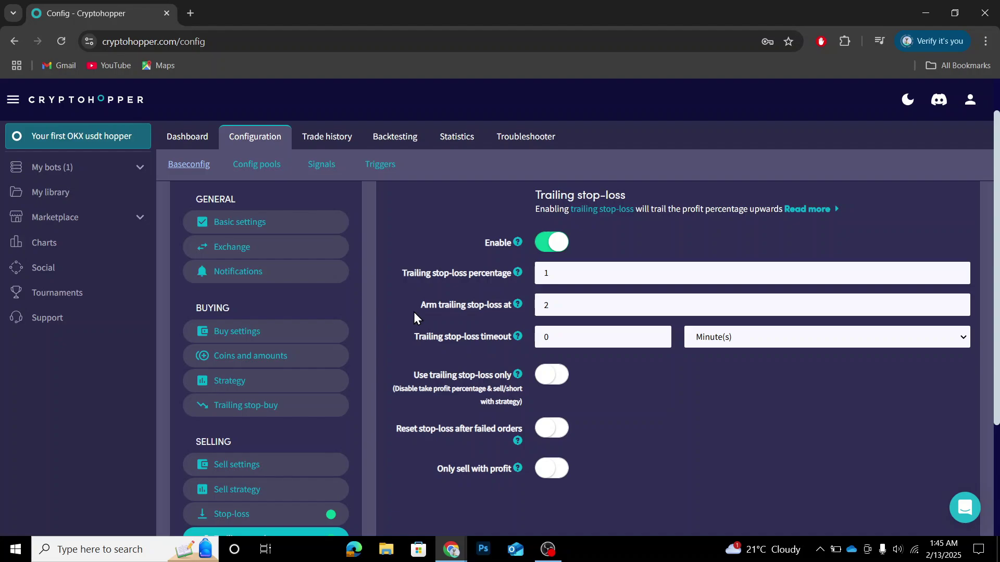
pyautogui.moveTo(580, 272); pyautogui.dragTo(481, 281)
pyautogui.press('Right')
pyautogui.moveTo(561, 309); pyautogui.dragTo(504, 310)
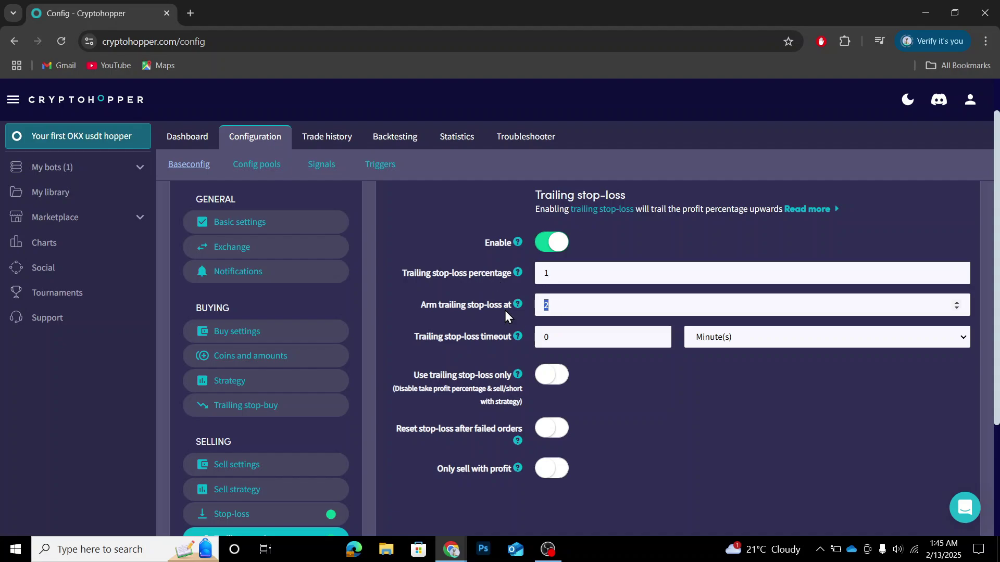
pyautogui.click(492, 354)
pyautogui.scroll(-1, 383, 363)
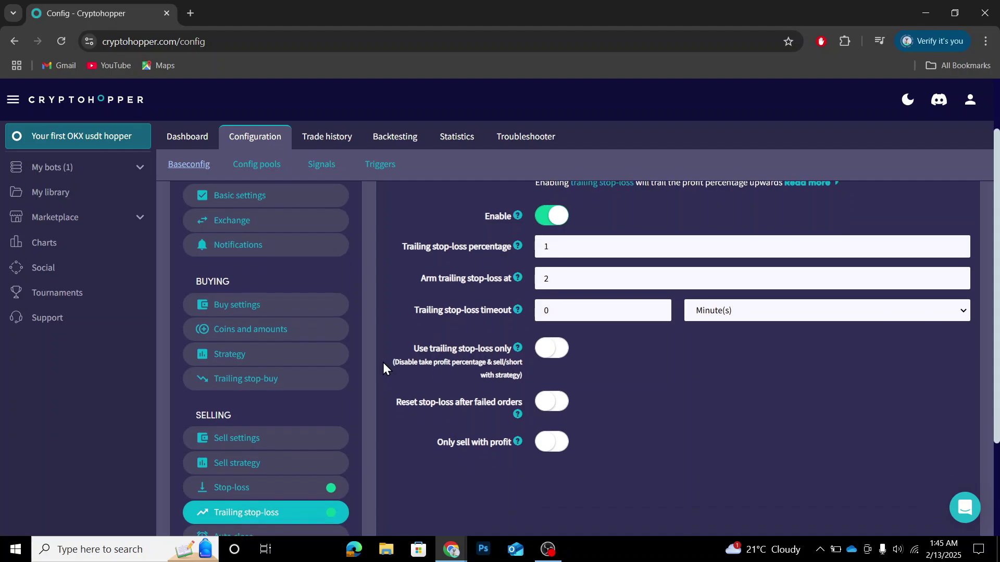
pyautogui.scroll(-1, 383, 364)
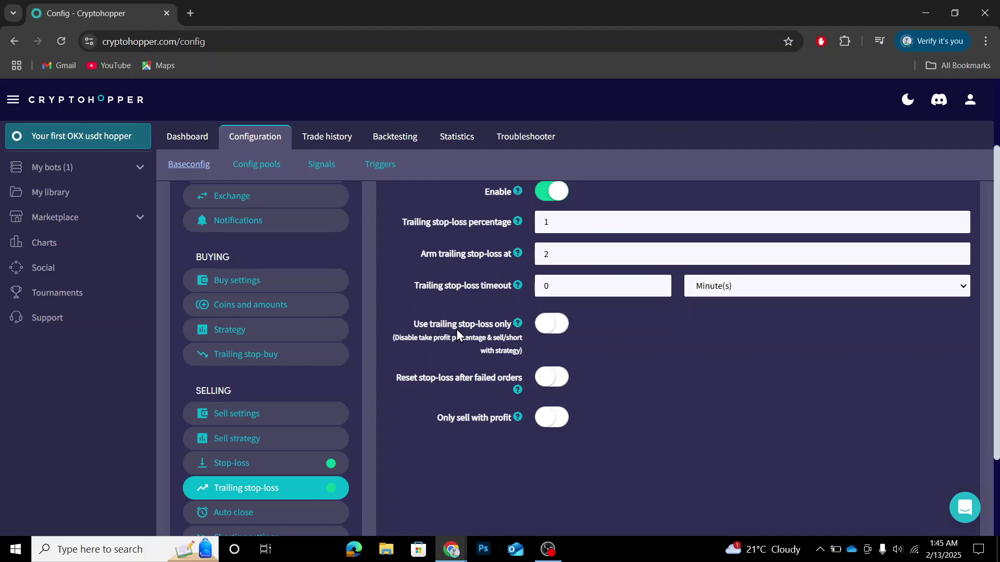
pyautogui.tripleClick(456, 380)
pyautogui.scroll(-1, 421, 447)
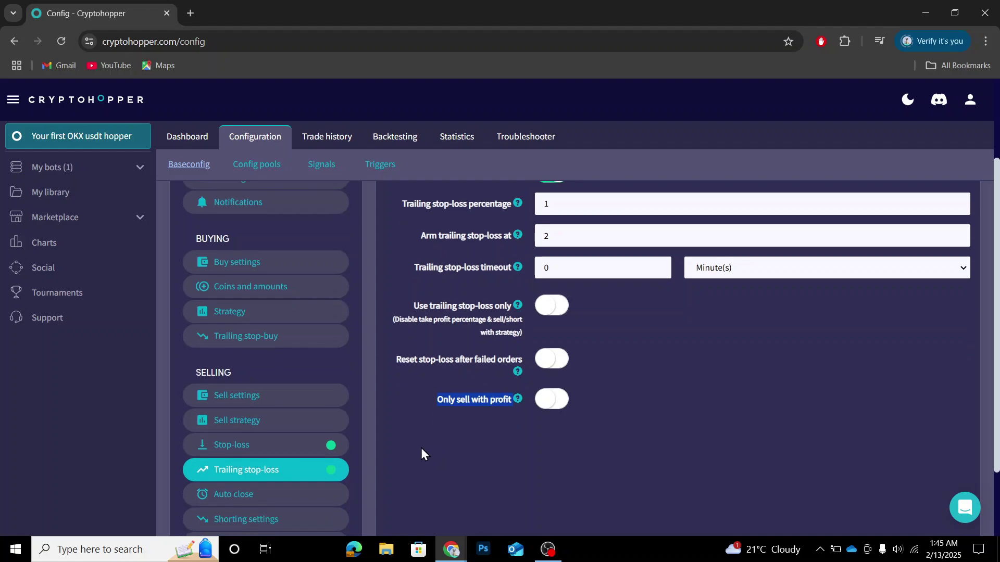
# Enable auto close so positions close After 7 days
pyautogui.click(321, 487)
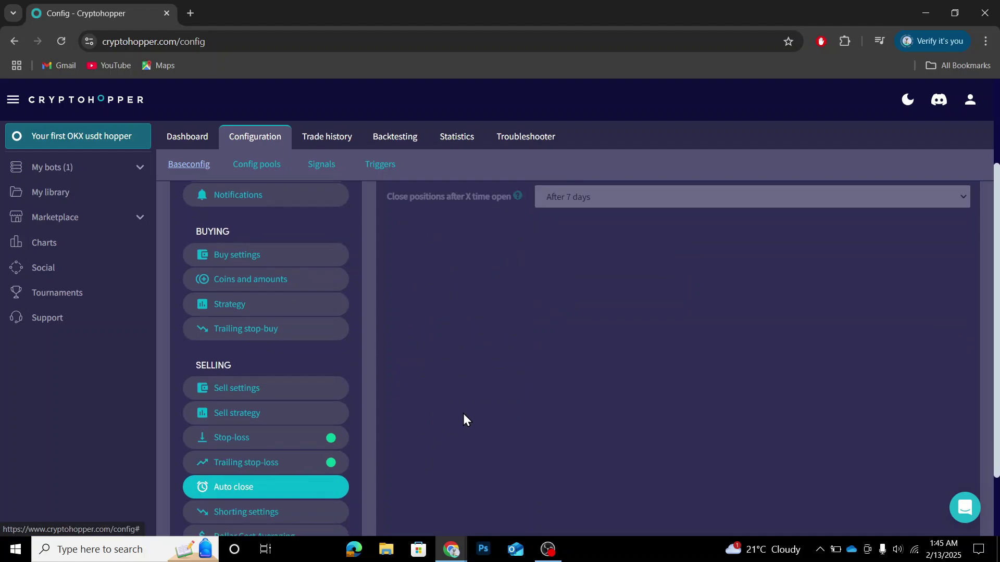
pyautogui.click(549, 289)
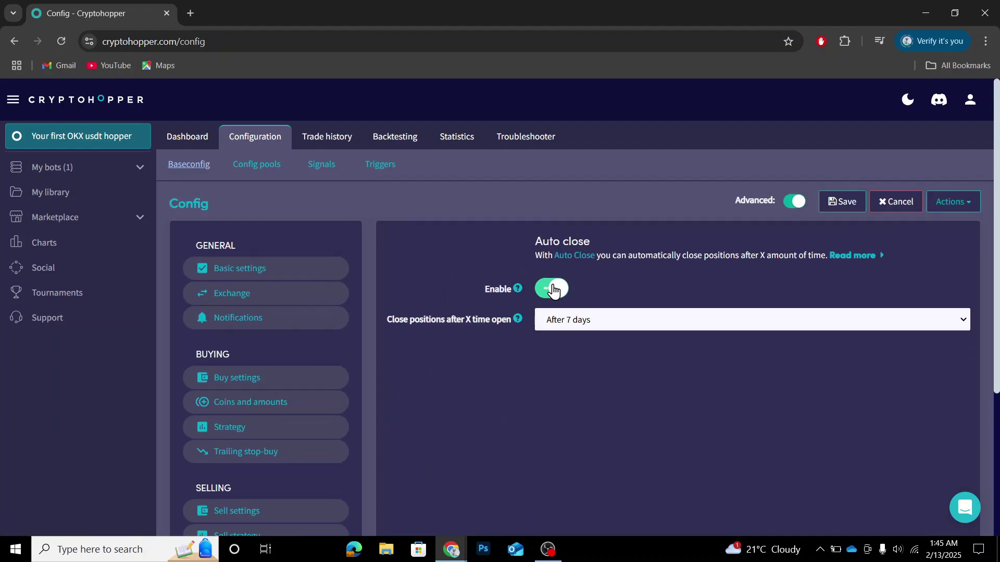
pyautogui.click(565, 322)
pyautogui.click(563, 321)
# Go to the Shorting settings page, leaving shorting options off
pyautogui.scroll(-3, 406, 385)
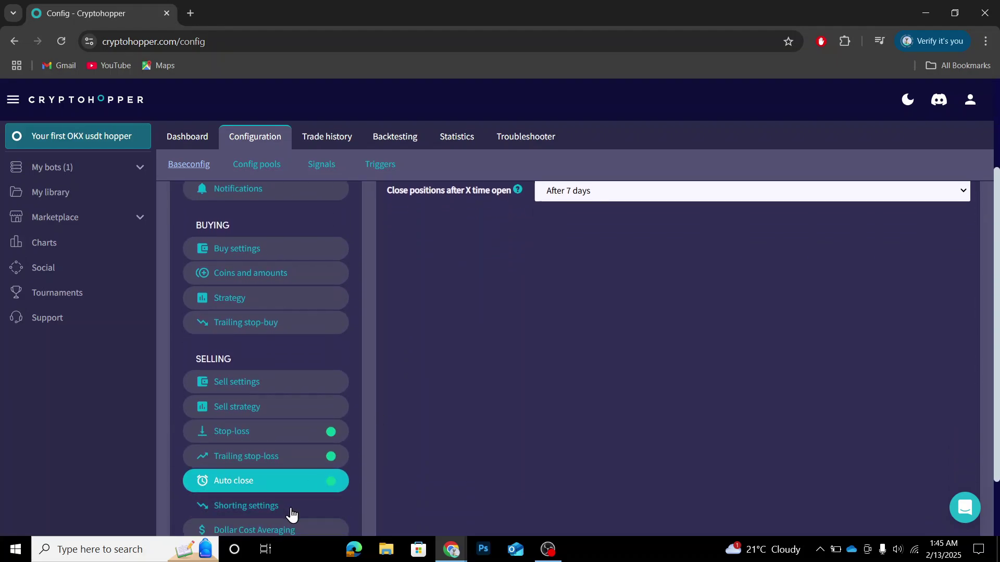
pyautogui.click(290, 507)
pyautogui.scroll(2, 447, 349)
pyautogui.scroll(1, 448, 349)
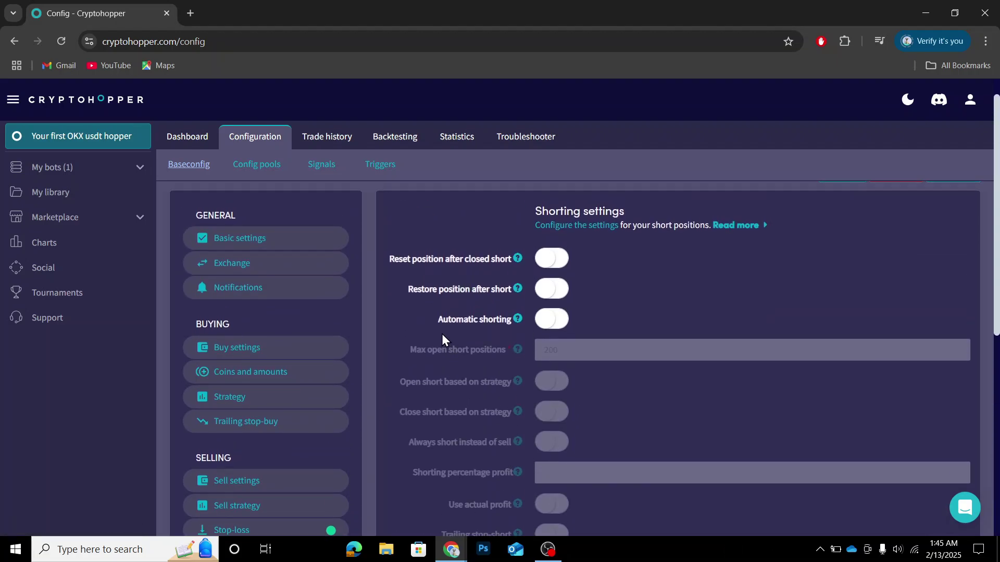
# Switch Dollar Cost Averaging on to look through its options
pyautogui.scroll(-4, 442, 339)
pyautogui.click(315, 431)
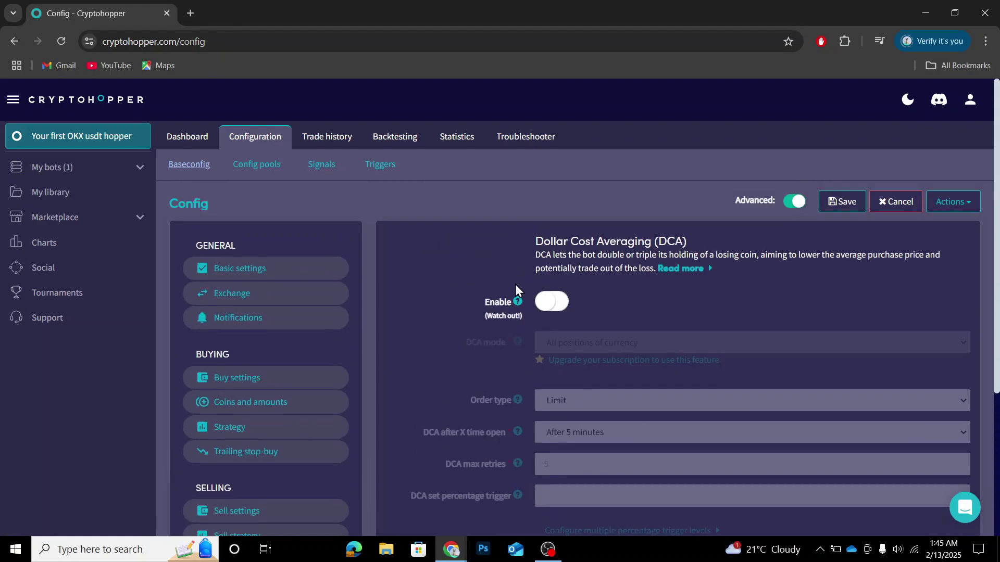
pyautogui.click(547, 301)
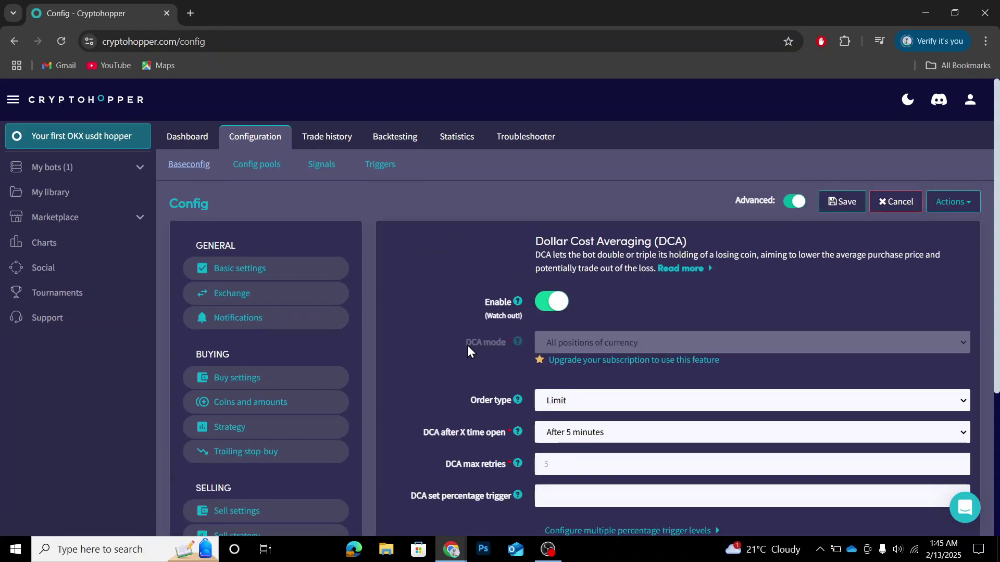
pyautogui.scroll(-1, 457, 345)
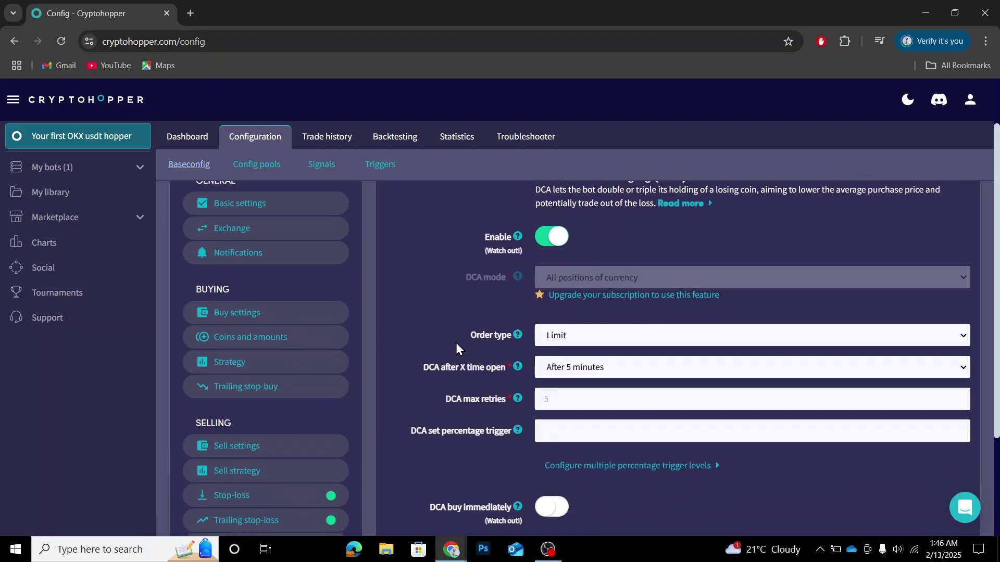
pyautogui.scroll(1, 456, 347)
pyautogui.scroll(-1, 455, 342)
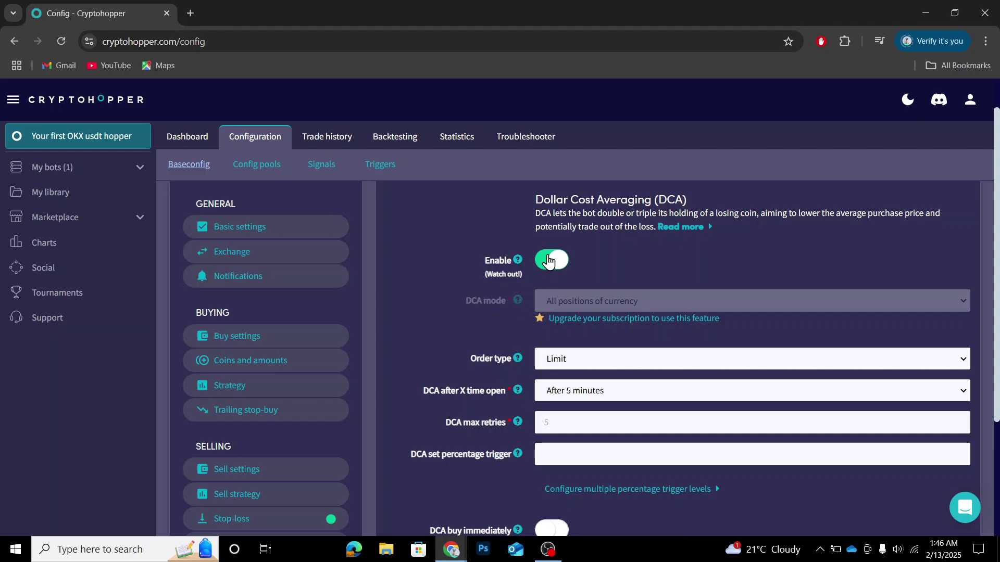
# Turn Dollar Cost Averaging back off and save the bot configuration
pyautogui.click(549, 259)
pyautogui.scroll(-3, 445, 328)
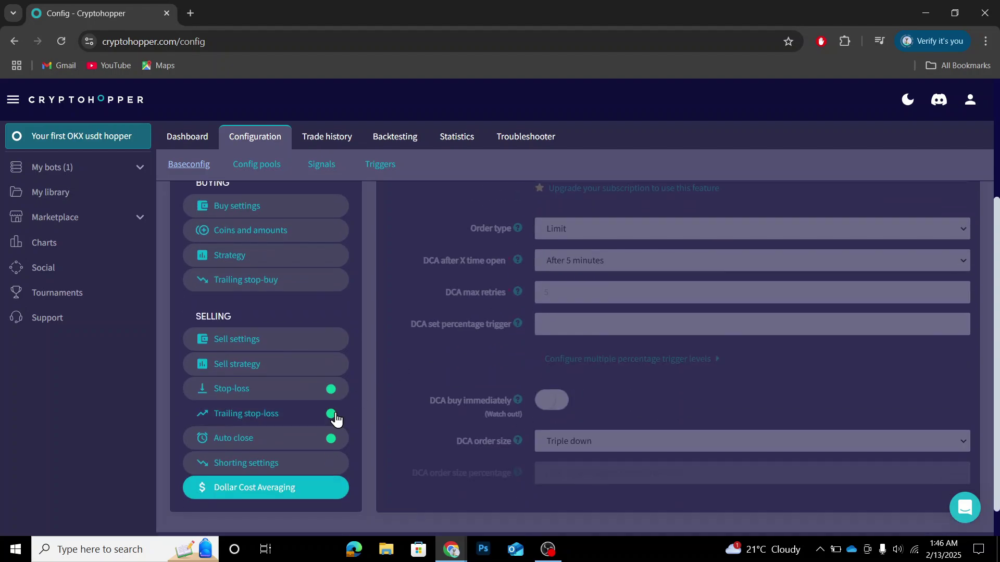
pyautogui.scroll(4, 554, 359)
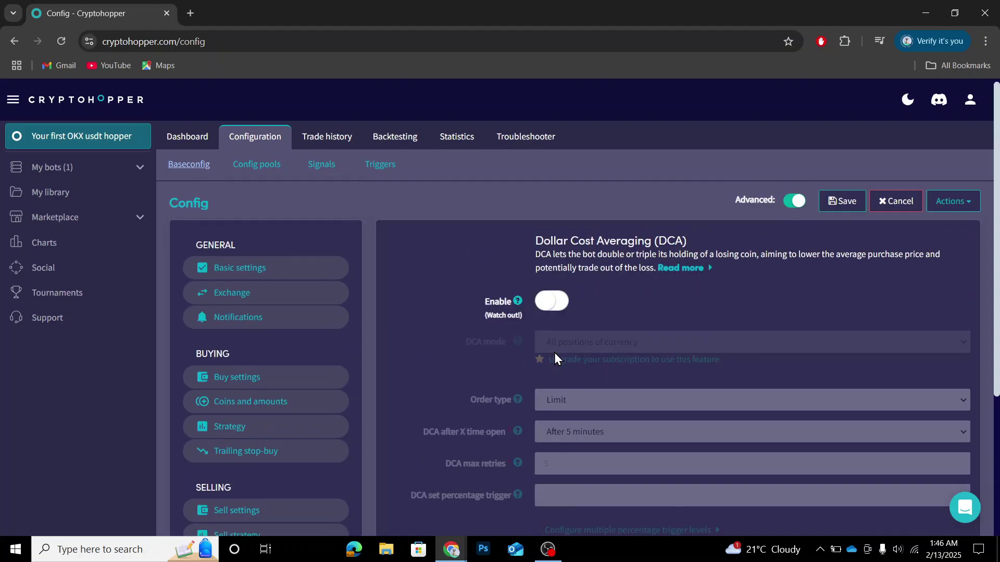
pyautogui.click(842, 202)
# Confirm 'Yes, continue saving config', then go to Marketplace > Browse
pyautogui.click(500, 396)
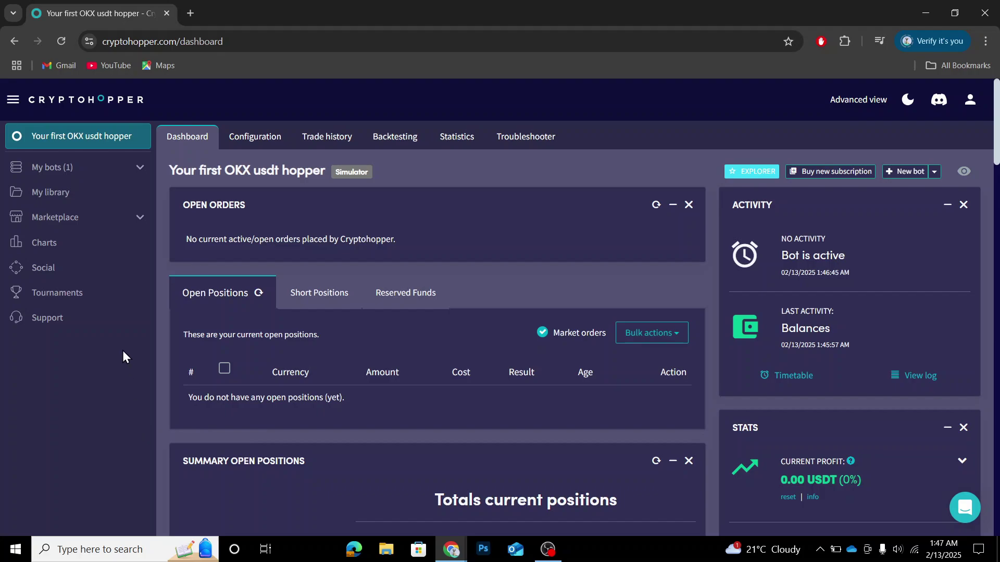
pyautogui.click(117, 226)
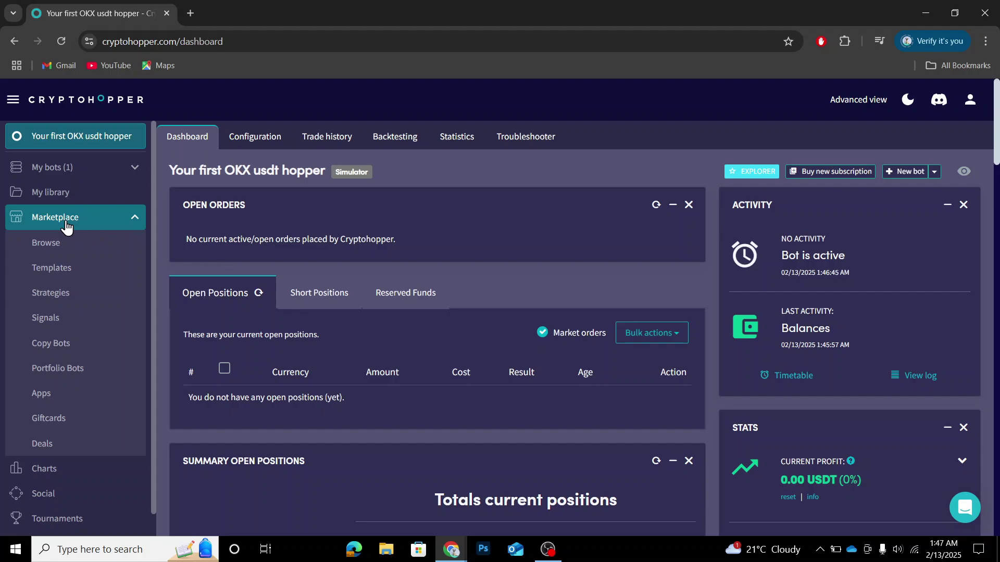
pyautogui.click(67, 249)
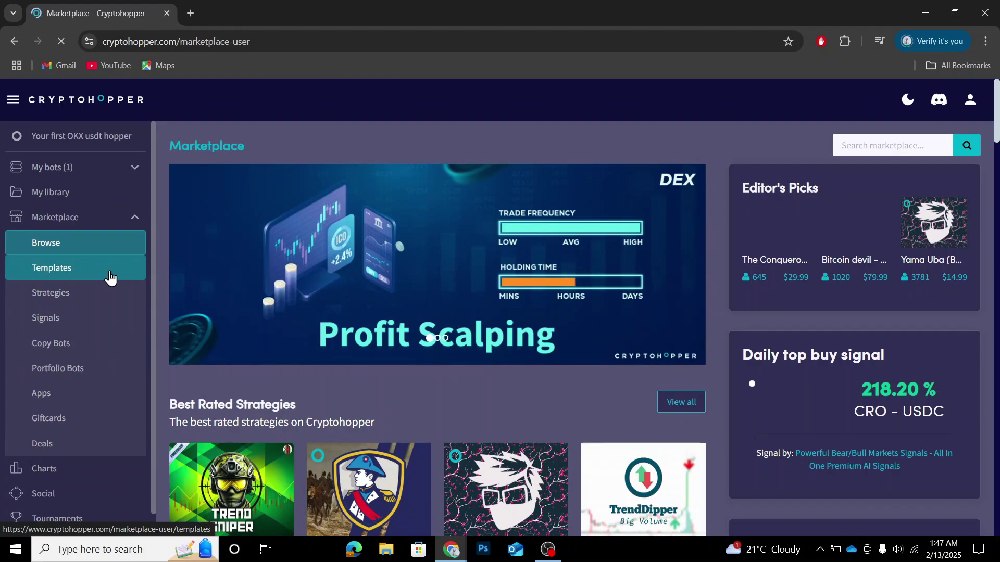
# Browse the Marketplace Templates and Strategies listings, briefly opening and dismissing the search suggestions
pyautogui.click(111, 277)
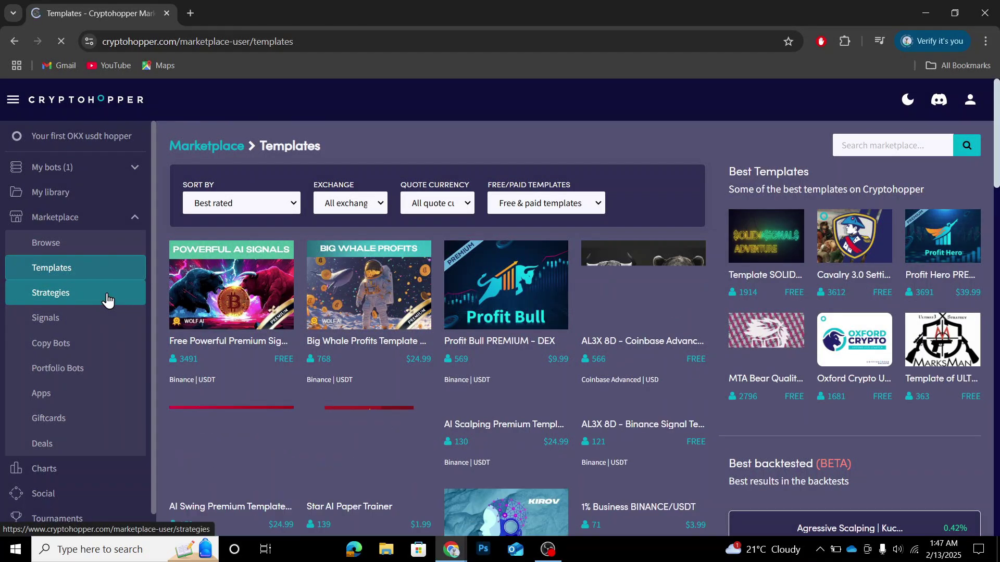
pyautogui.click(108, 299)
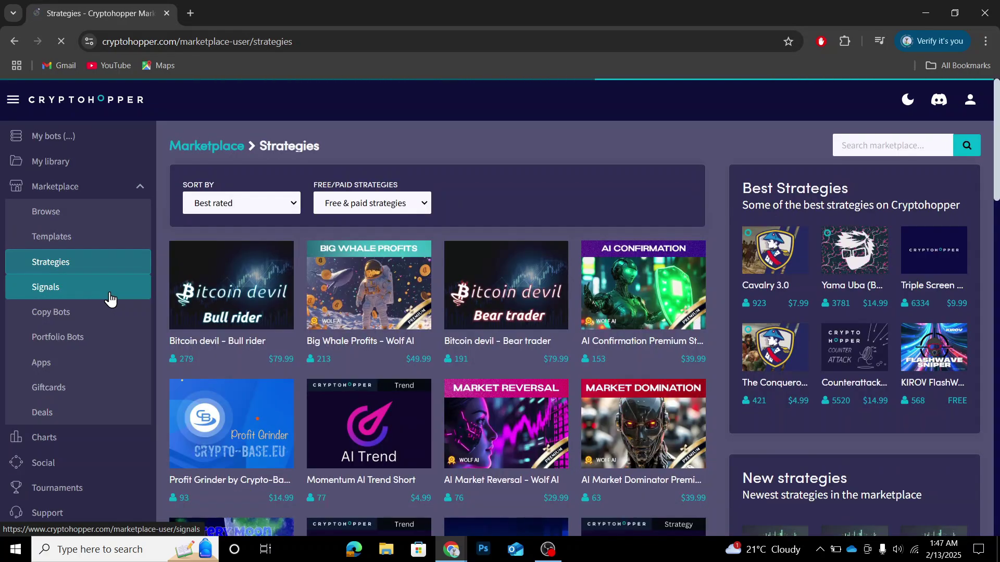
pyautogui.click(886, 147)
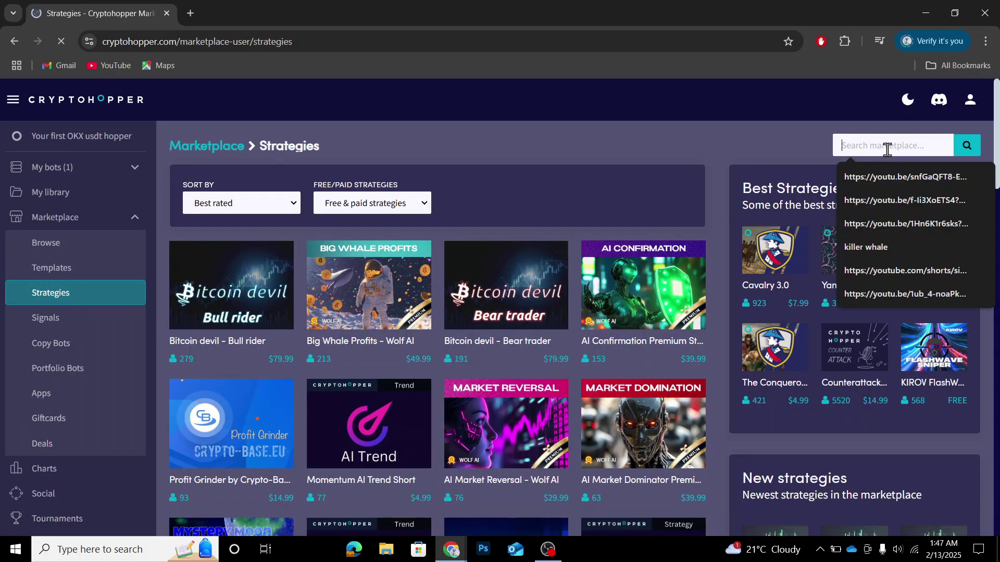
pyautogui.click(753, 150)
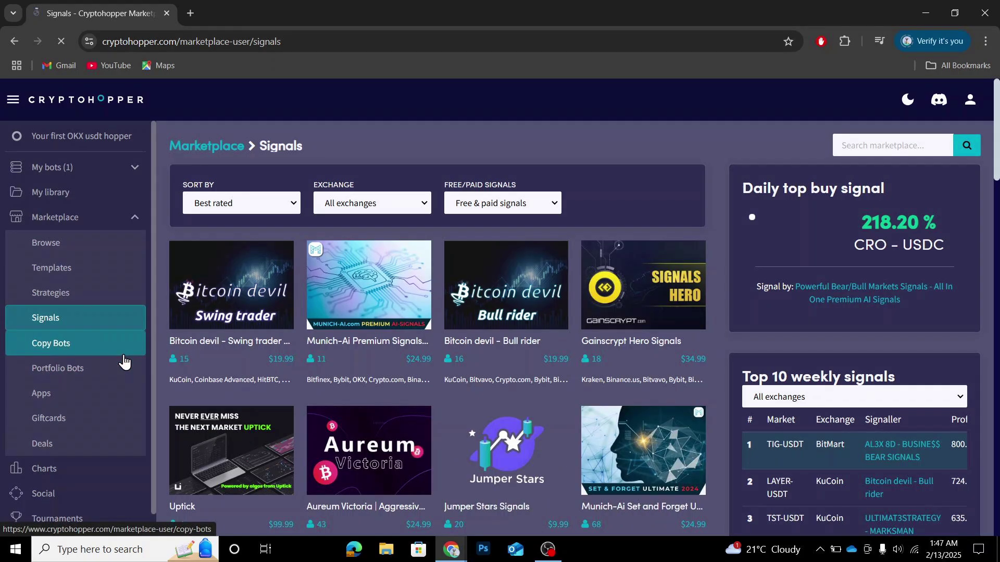
# Browse the Marketplace Copy Bots, Portfolio Bots, Apps, Giftcards and Deals listings in turn
pyautogui.click(123, 355)
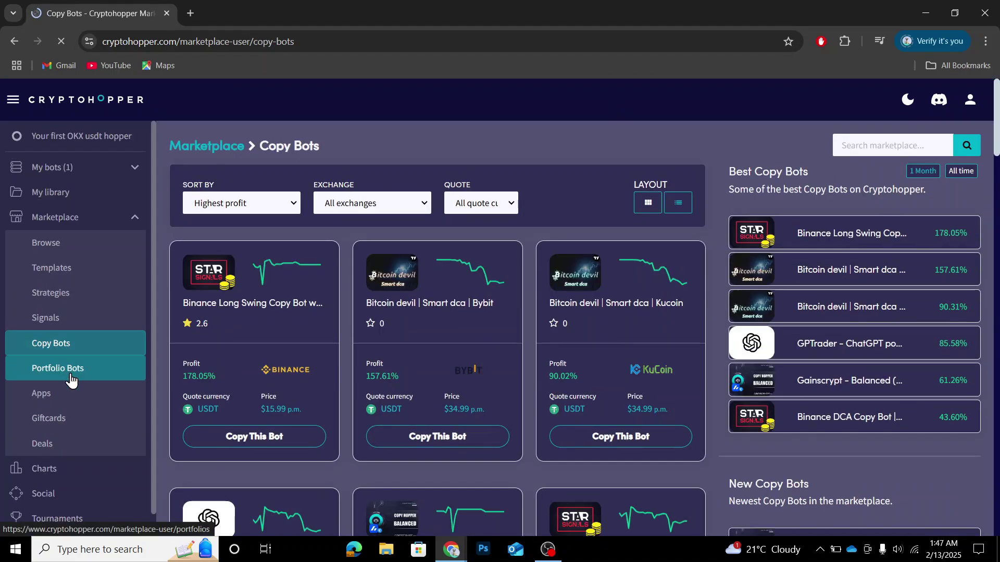
pyautogui.click(72, 380)
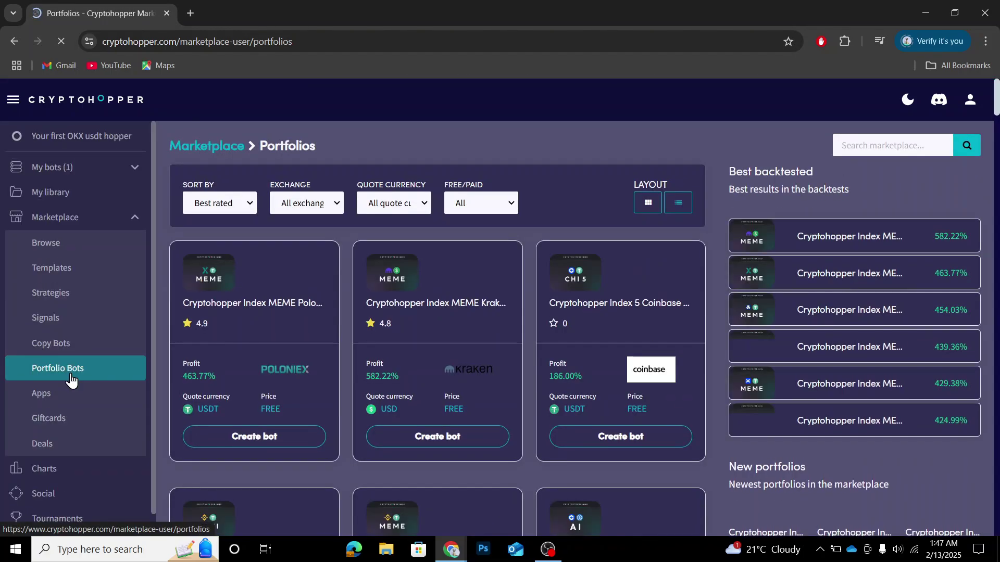
pyautogui.click(63, 397)
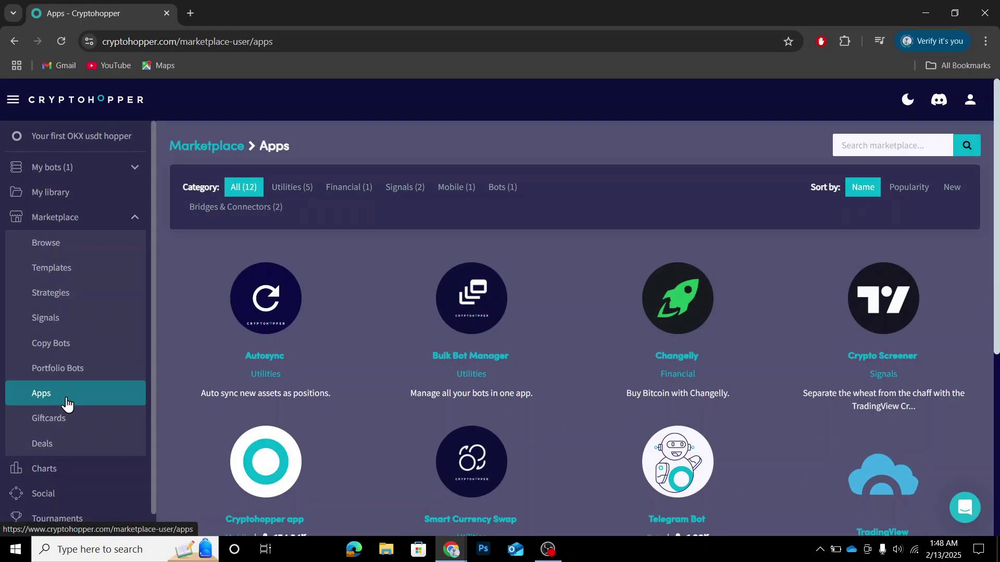
pyautogui.click(64, 421)
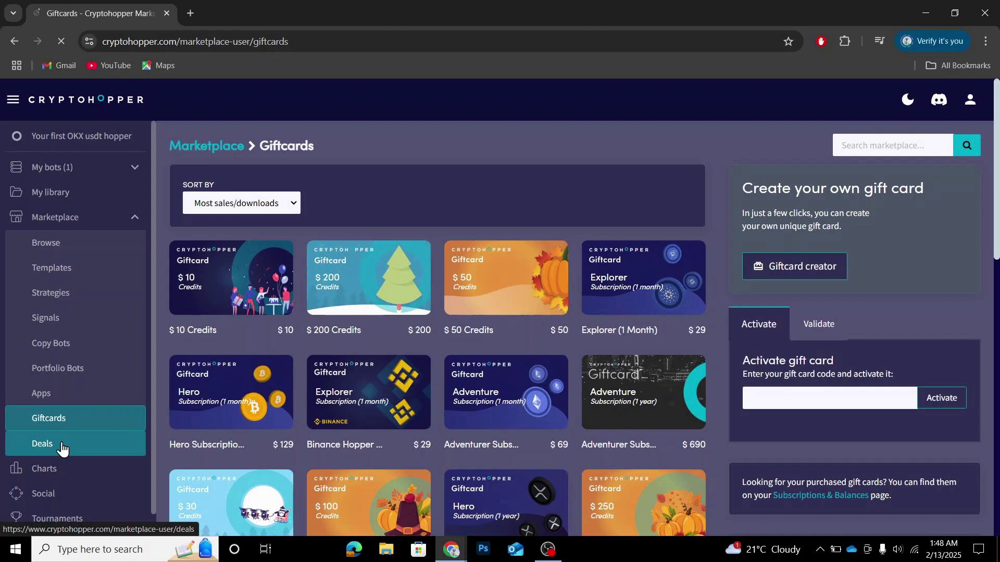
pyautogui.click(62, 447)
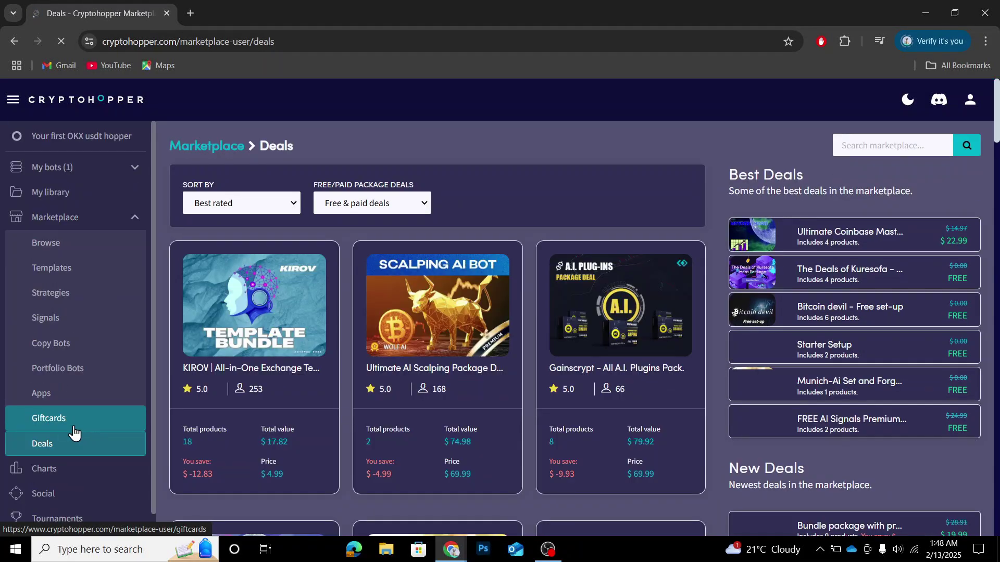